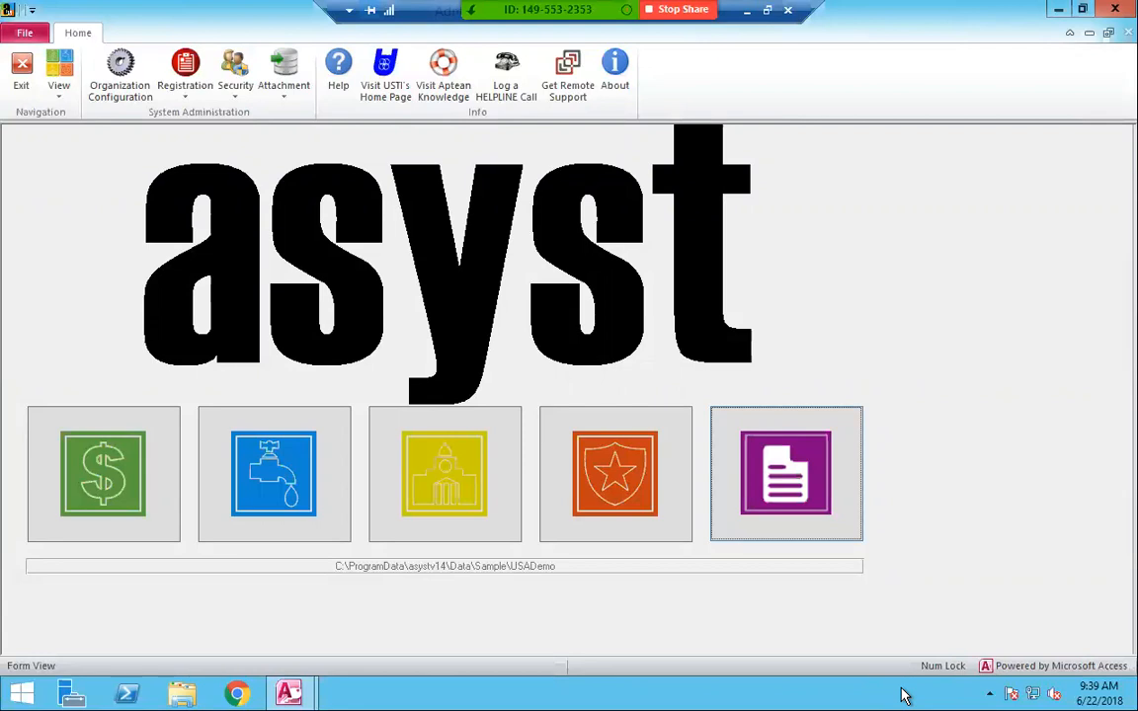
- Open the report designer and search its report list for "vendor", clearing the search when done
click(798, 476)
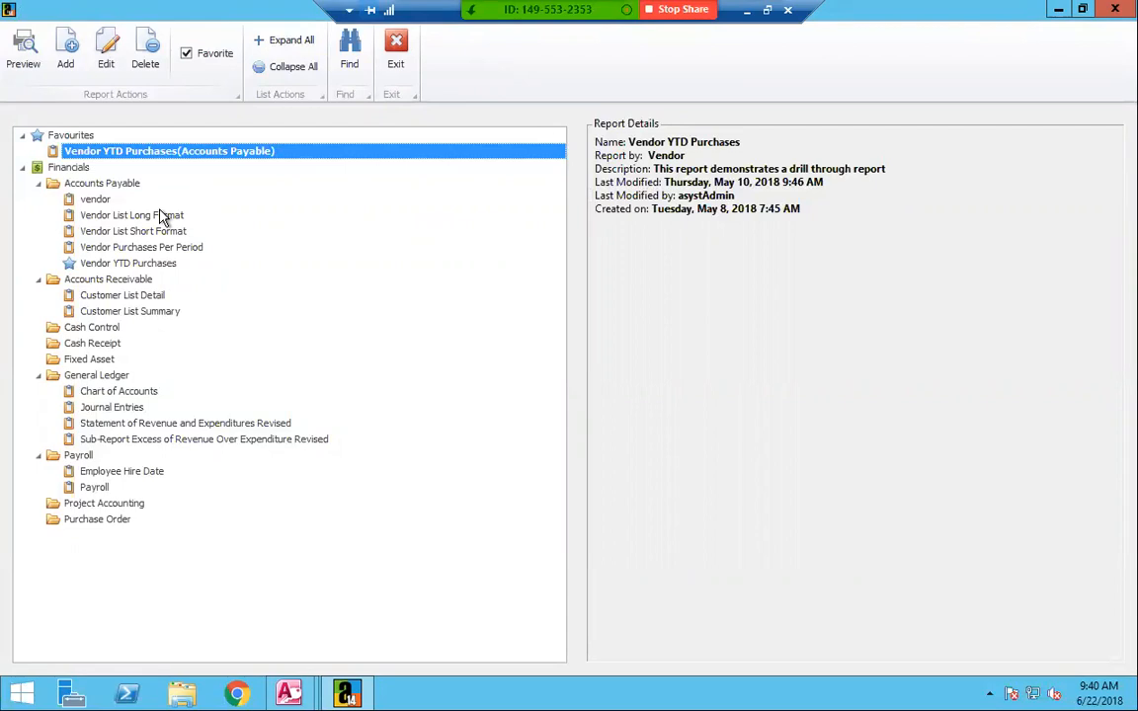
click(354, 71)
text(vendor)
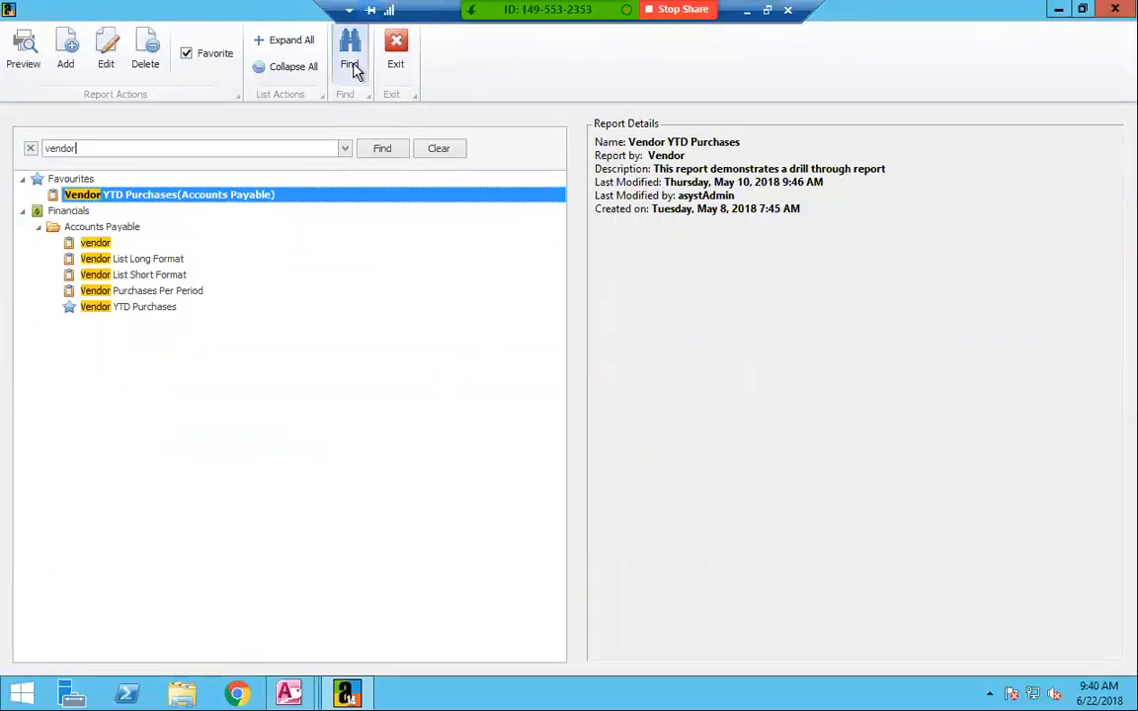
click(439, 150)
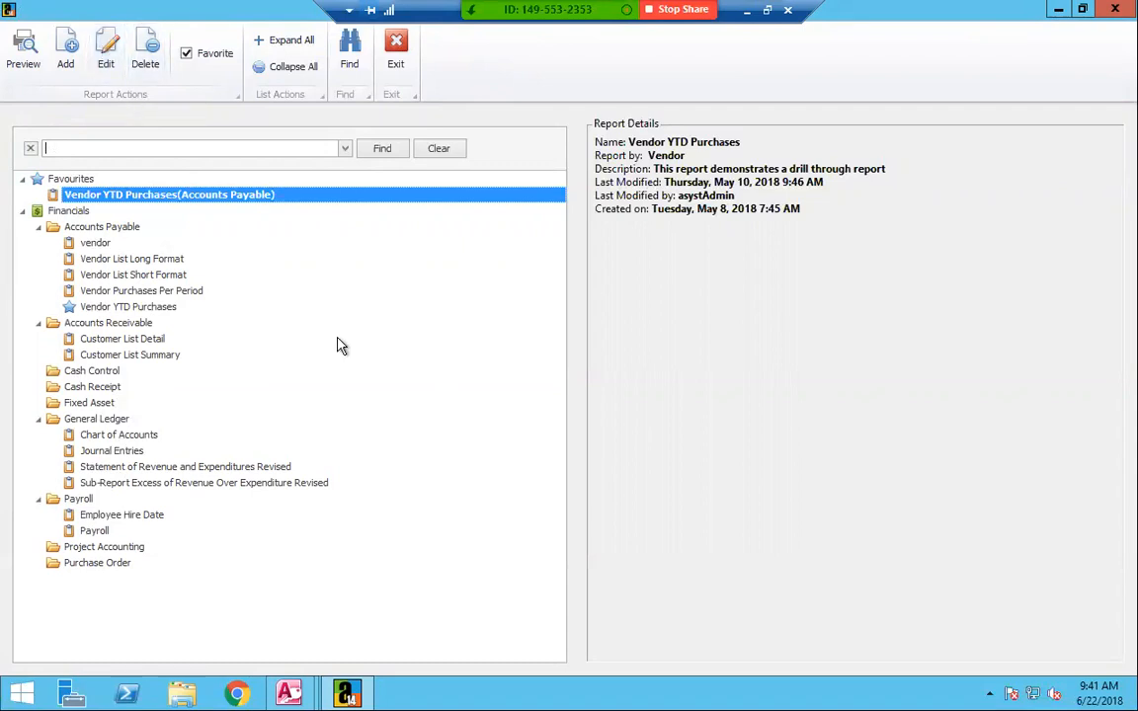
- Preview the Vendor YTD Purchases report under Accounts Payable for fiscal year 2018 with all vendors selected
click(154, 311)
click(27, 57)
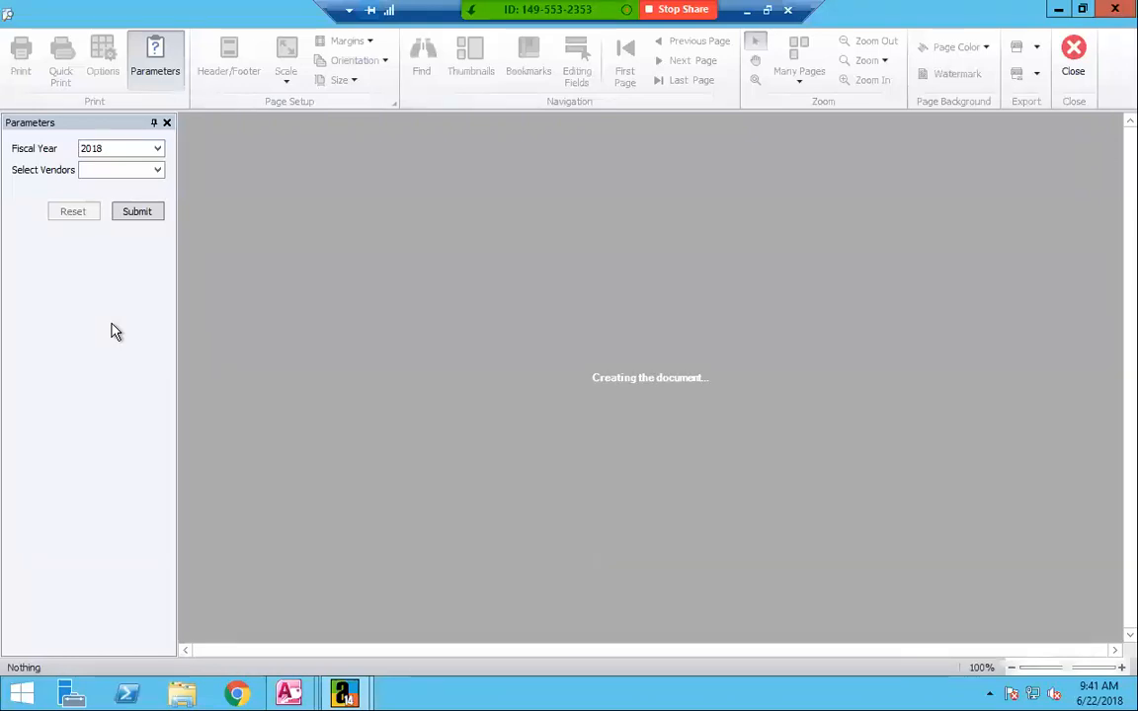
click(158, 170)
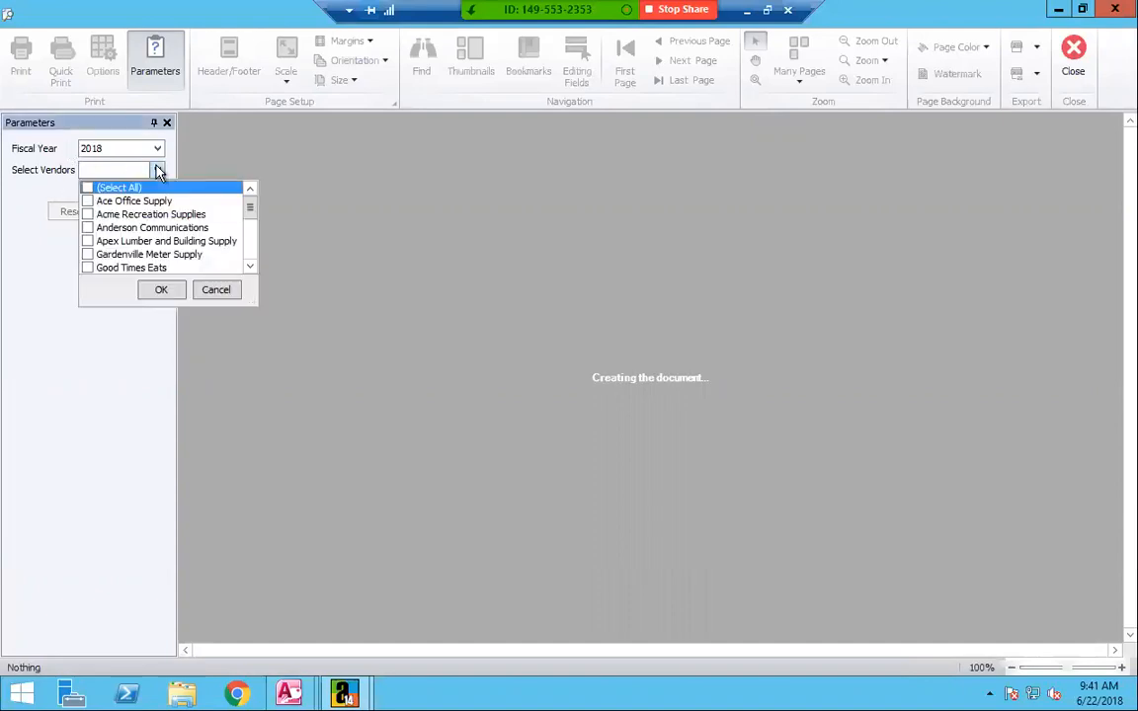
click(88, 188)
click(158, 290)
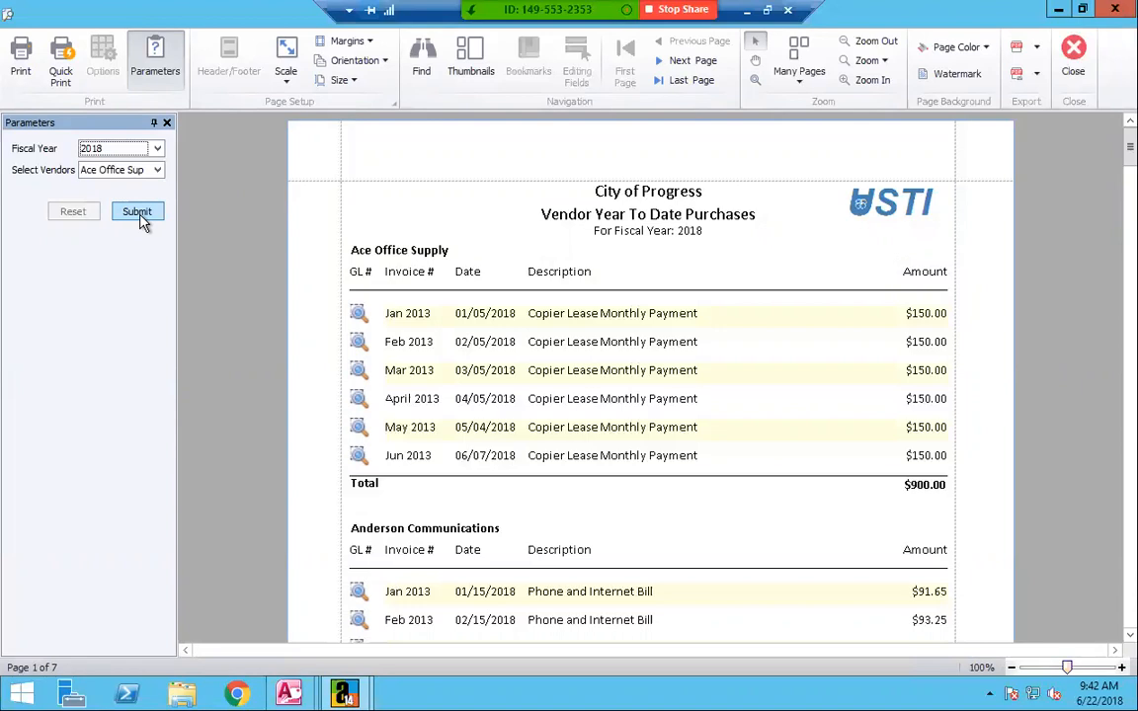
- Examine the journal entry behind Ace Office Supply's Jan 2013 invoice and the available export formats, closing the report preview
click(360, 318)
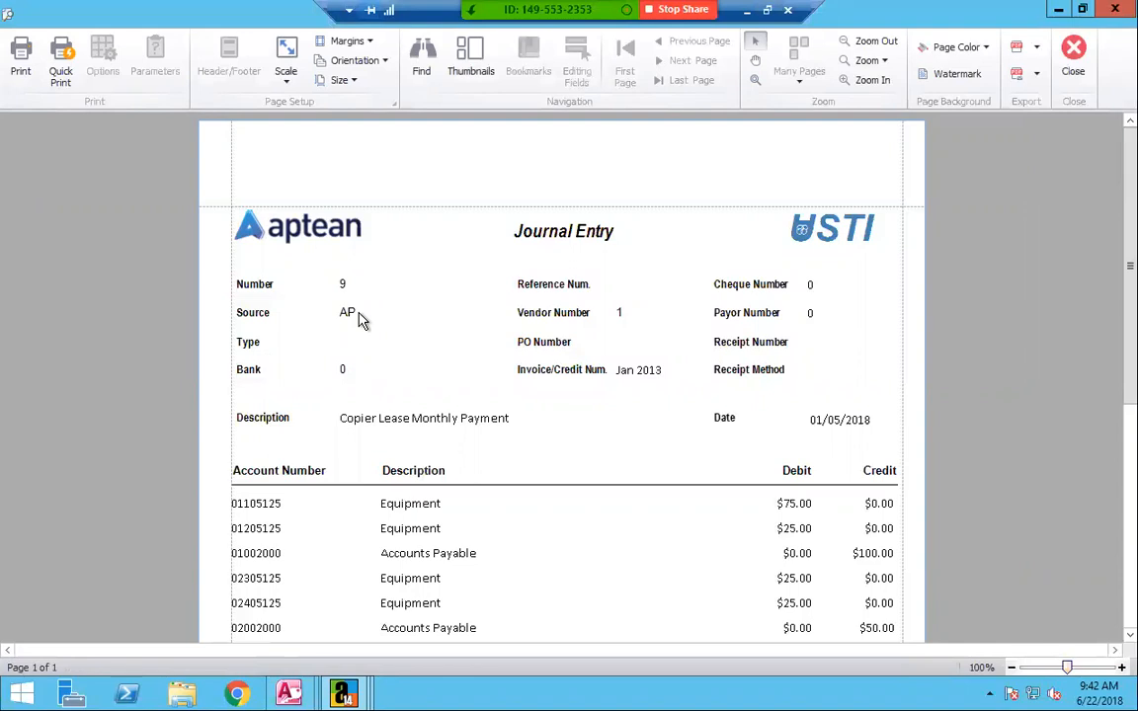
click(1076, 52)
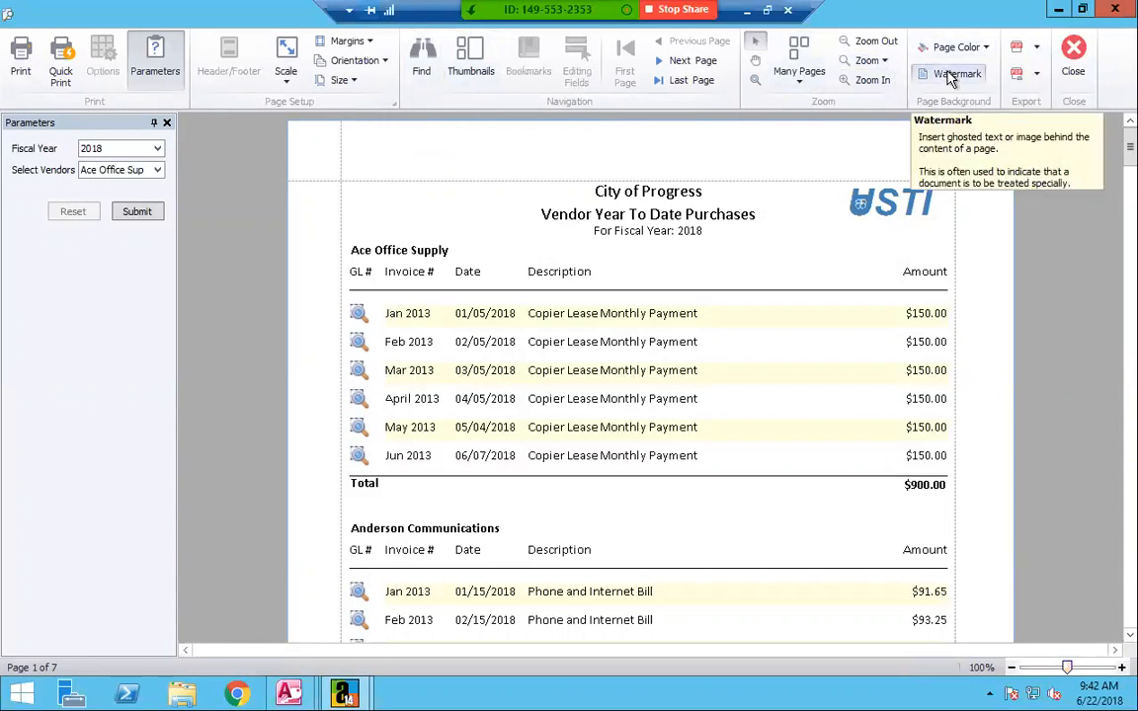
click(1037, 48)
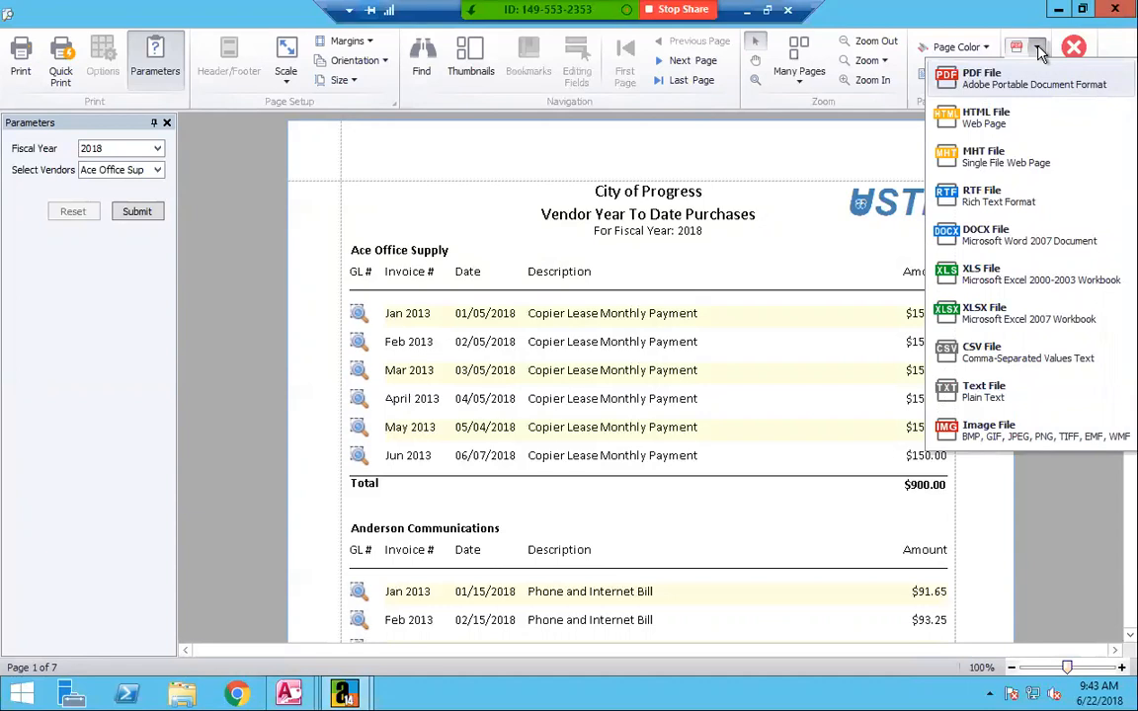
click(966, 35)
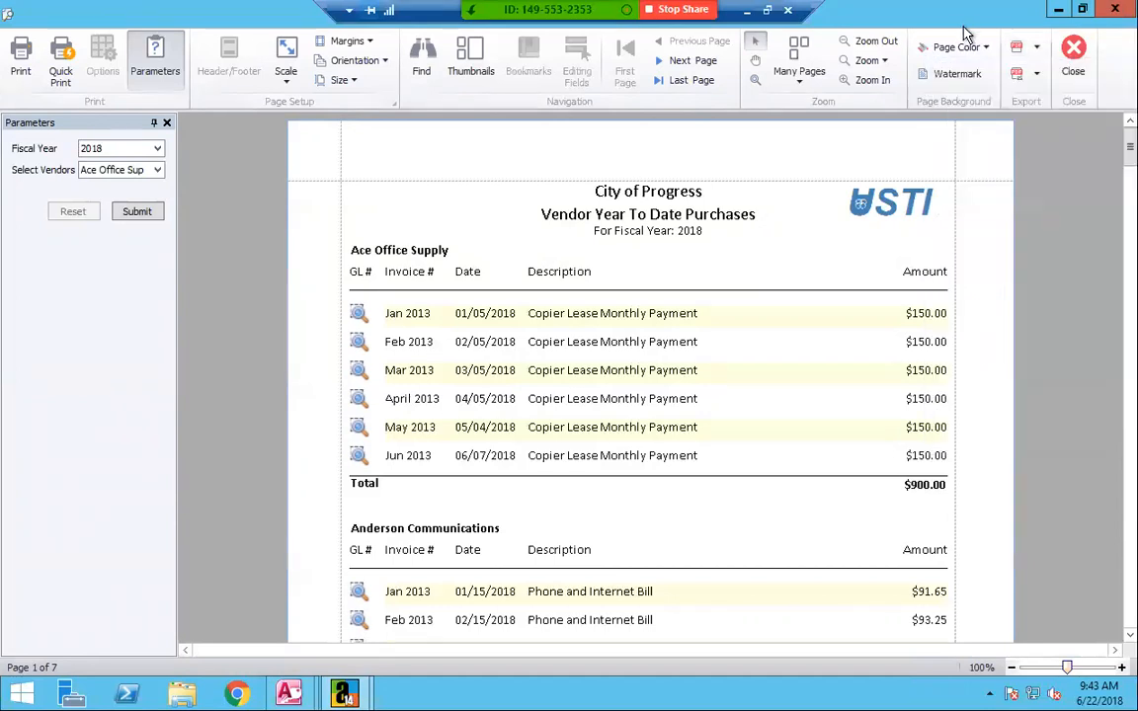
click(1071, 67)
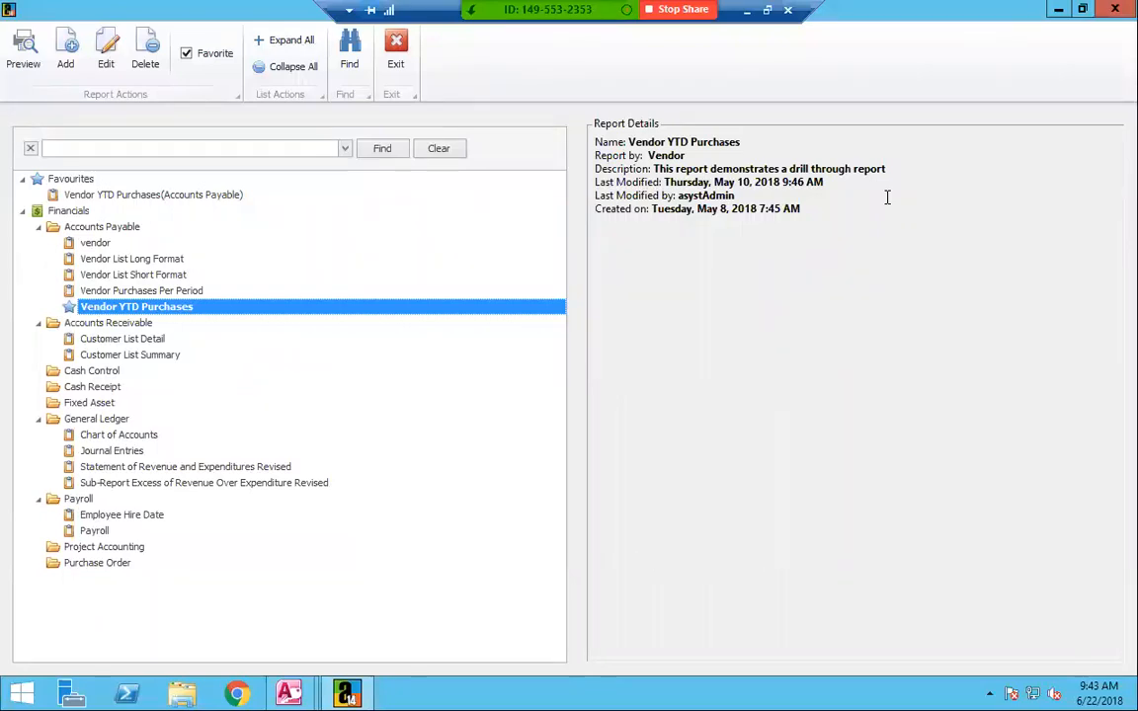
- View the details of the General Ledger sub-report for excess revenue and of the Statement of Revenue and Expenditures Revised
click(263, 484)
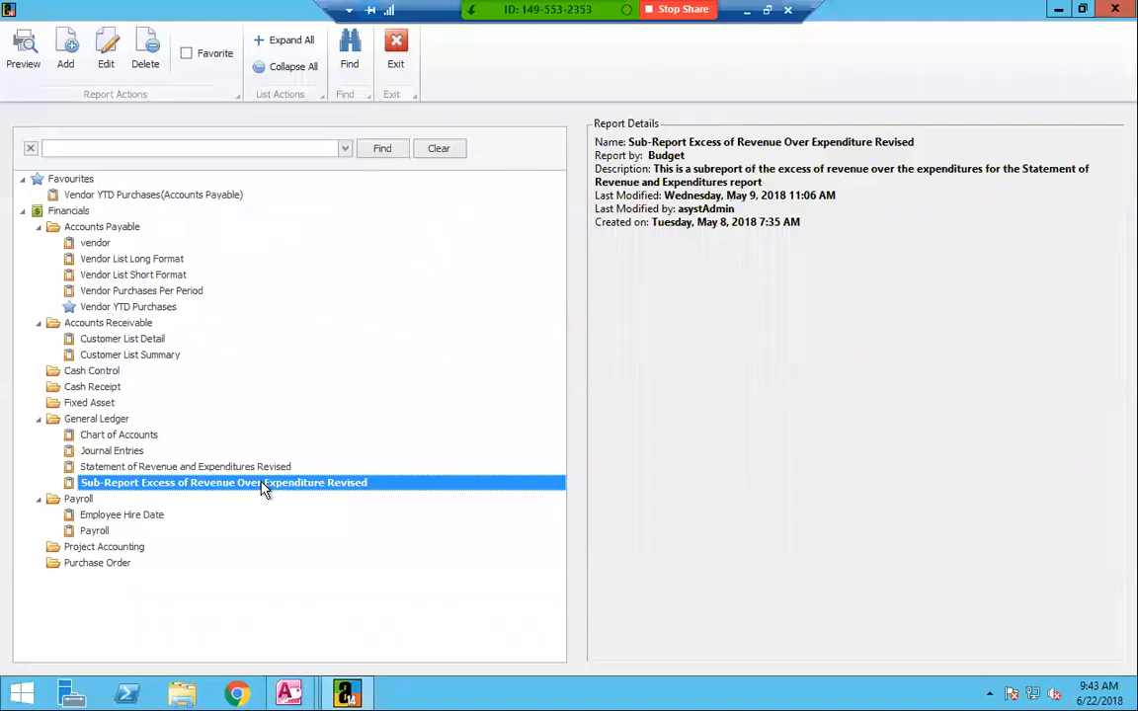
click(245, 468)
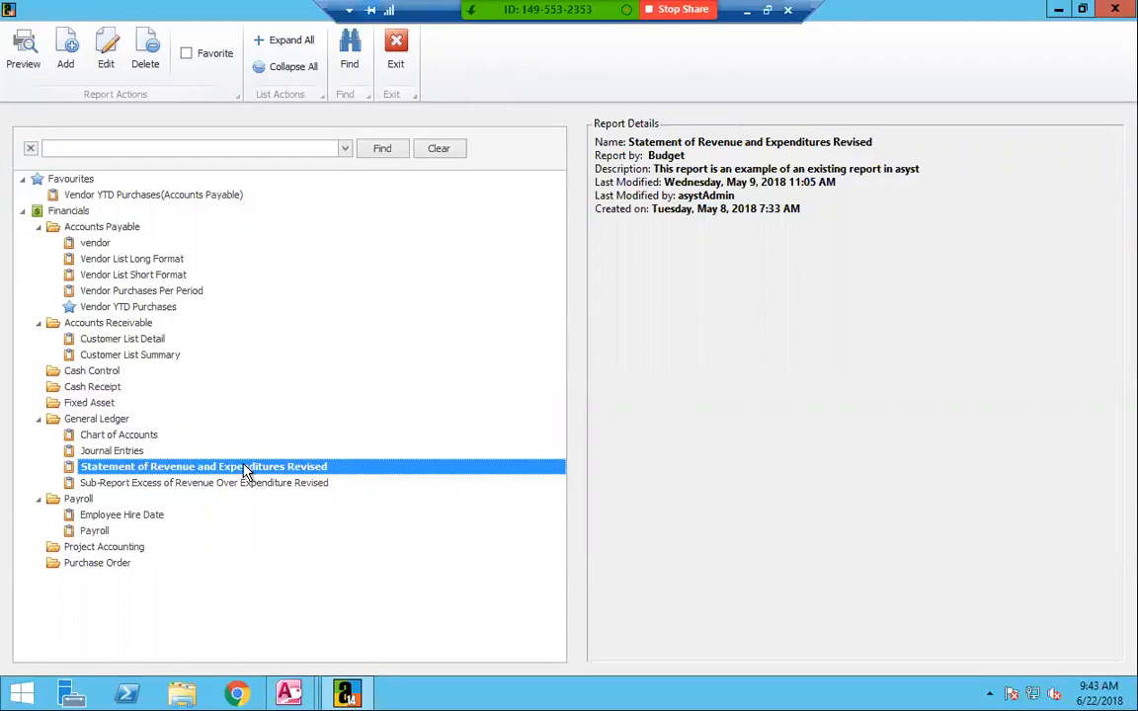
- Start adding a new report and name it "Payroll Report Test"
click(65, 49)
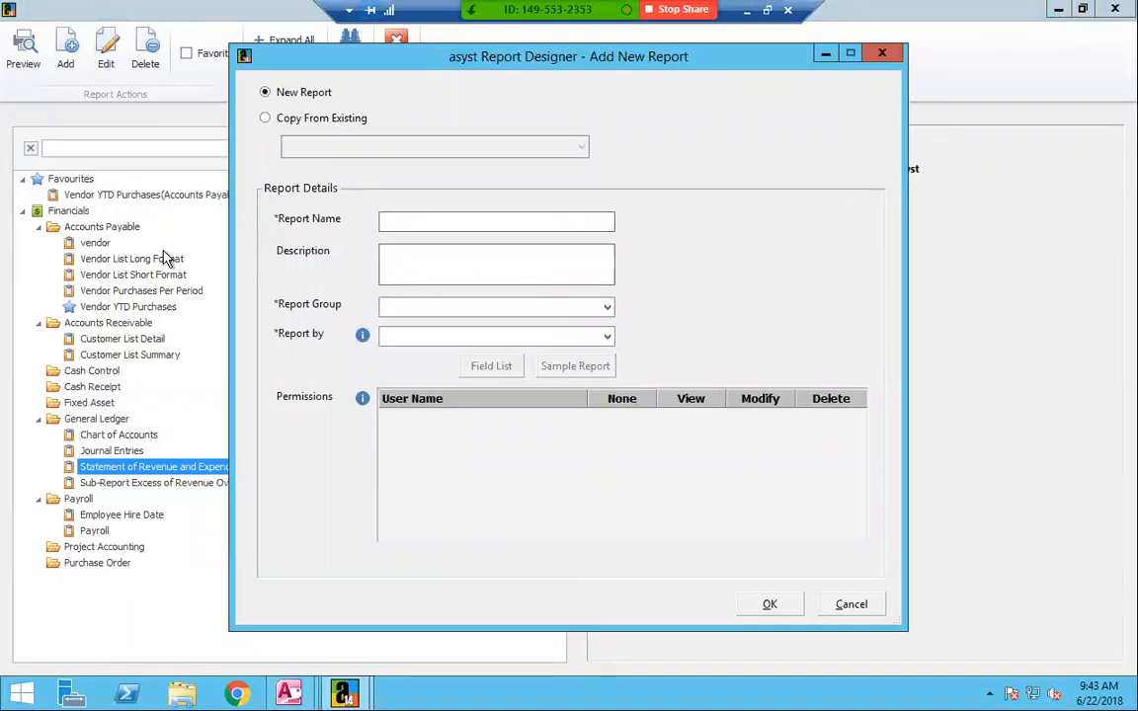
click(427, 225)
text(Payro)
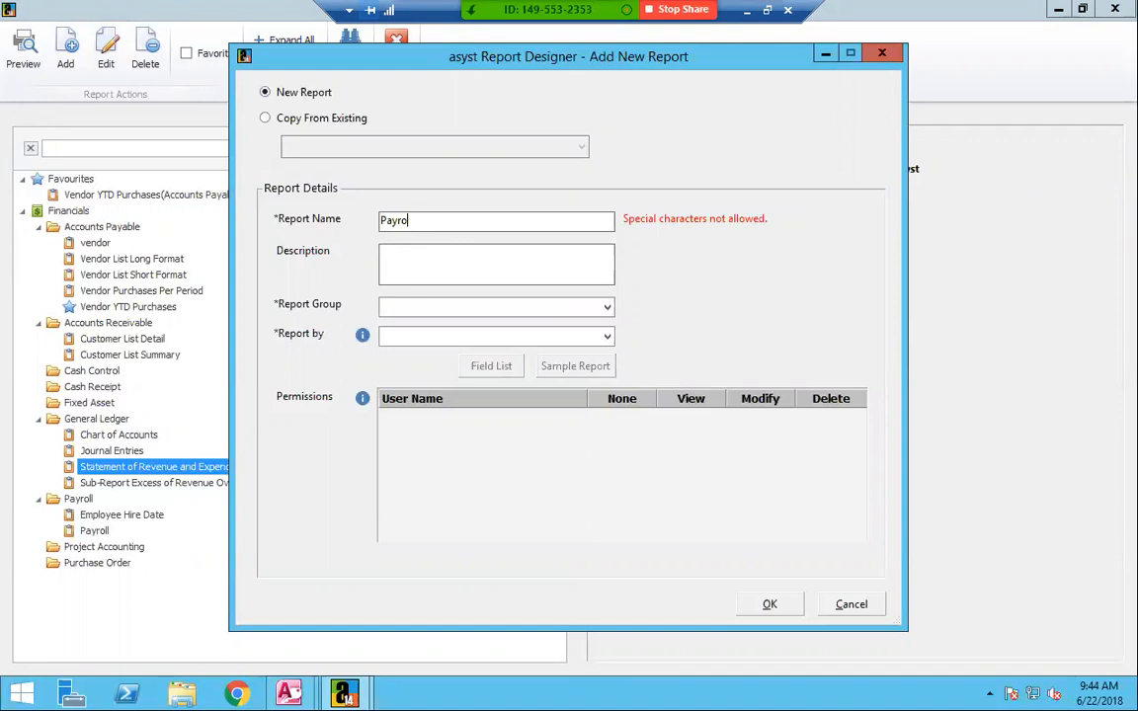
text(ll Reprt)
key(BackSpace)
key(BackSpace)
key(BackSpace)
text(ort Test)
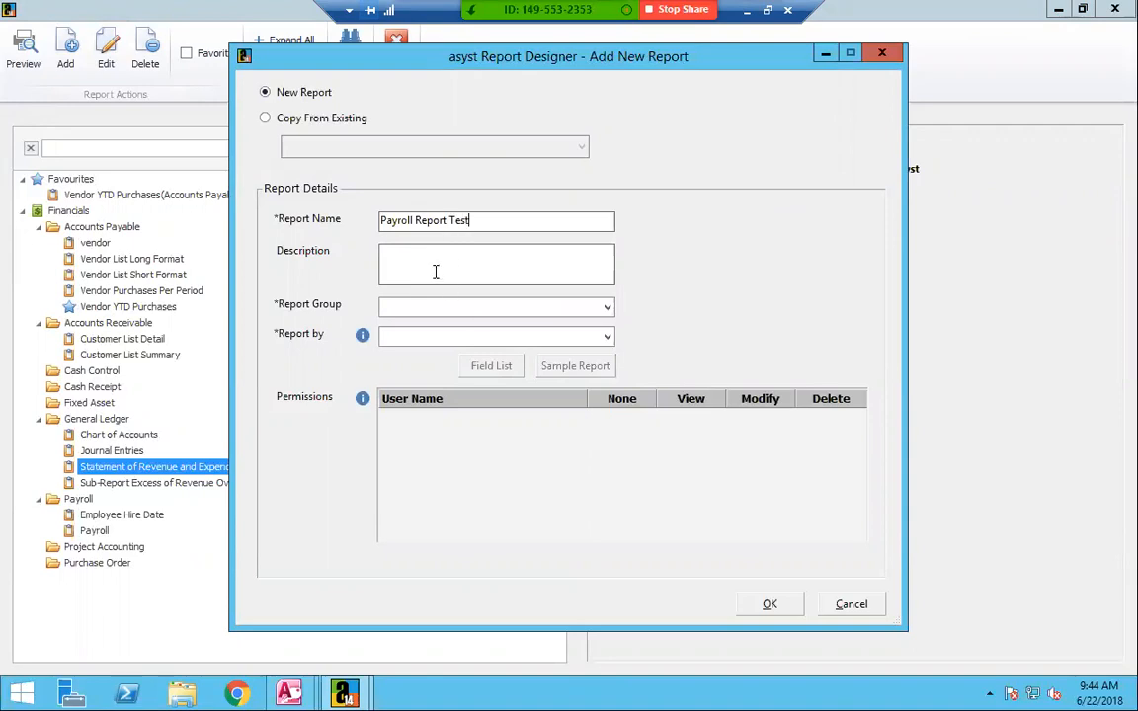
- Assign the new report to the Payroll group, report by Employee, and create it
click(607, 308)
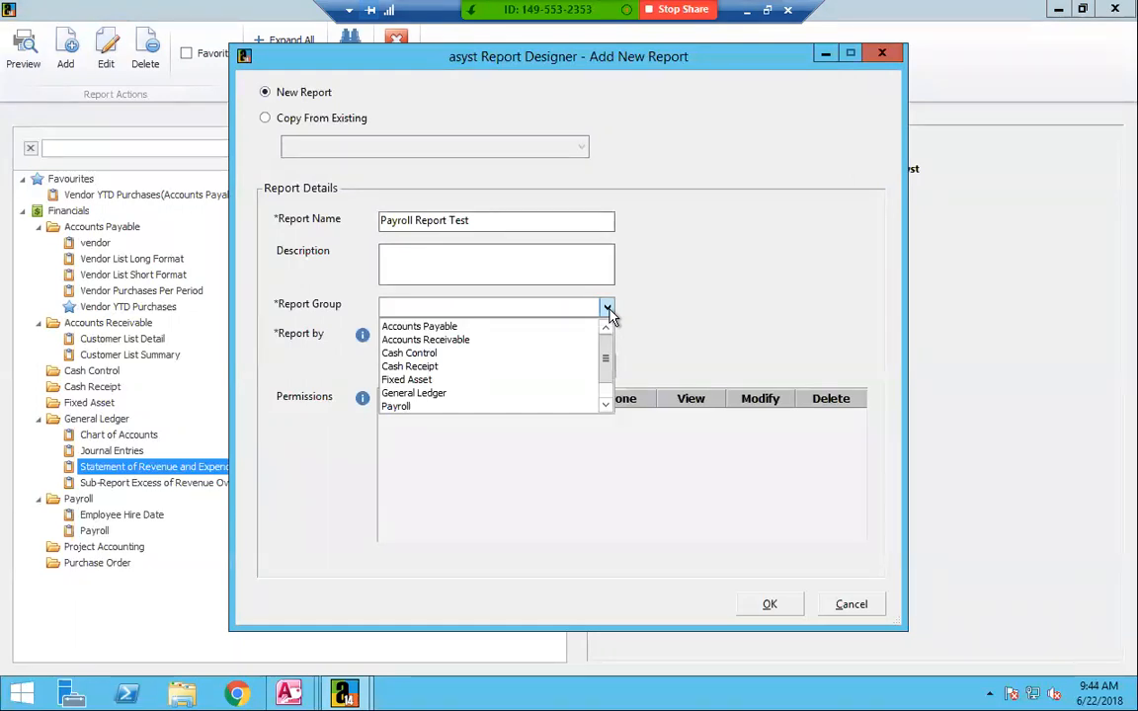
click(530, 407)
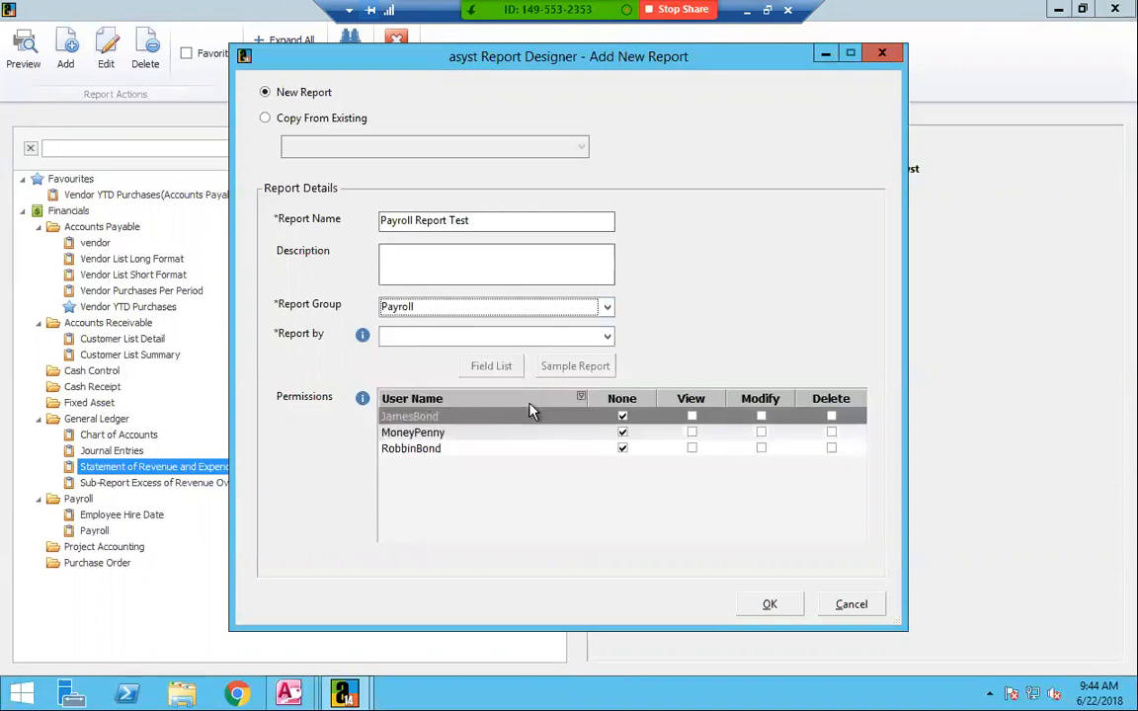
click(608, 337)
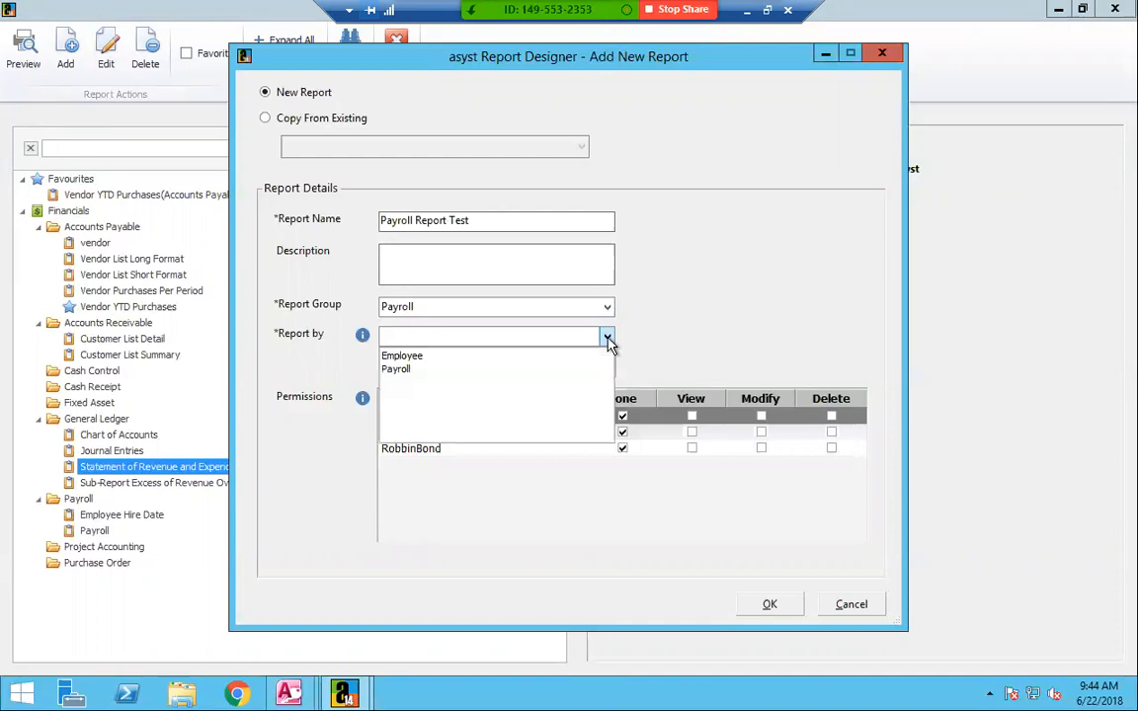
click(588, 356)
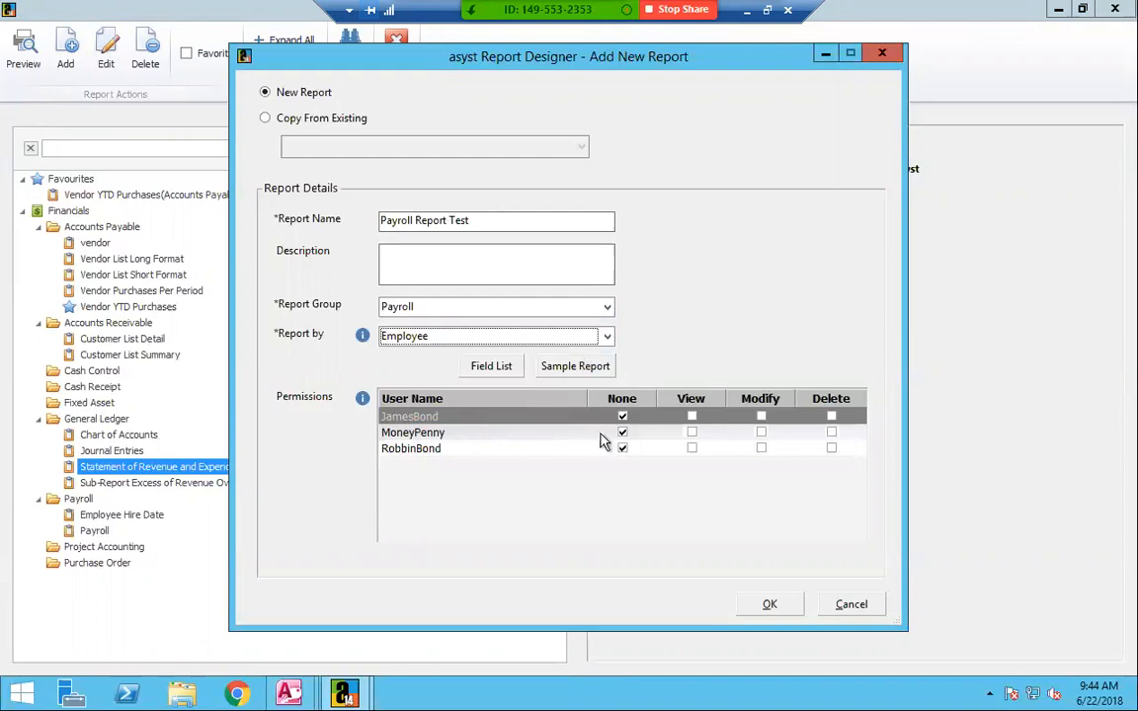
click(767, 607)
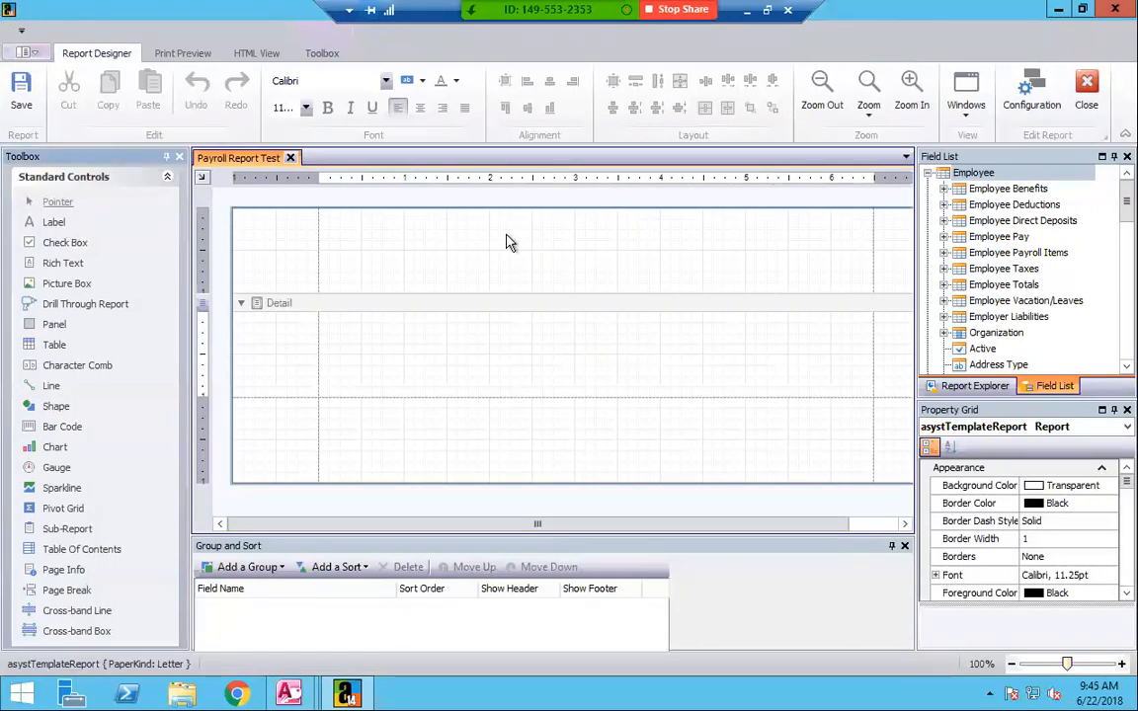
- Add a 100 by 23 label reading "City of Progres" near the middle of the top margin band
drag(44, 224, 550, 243)
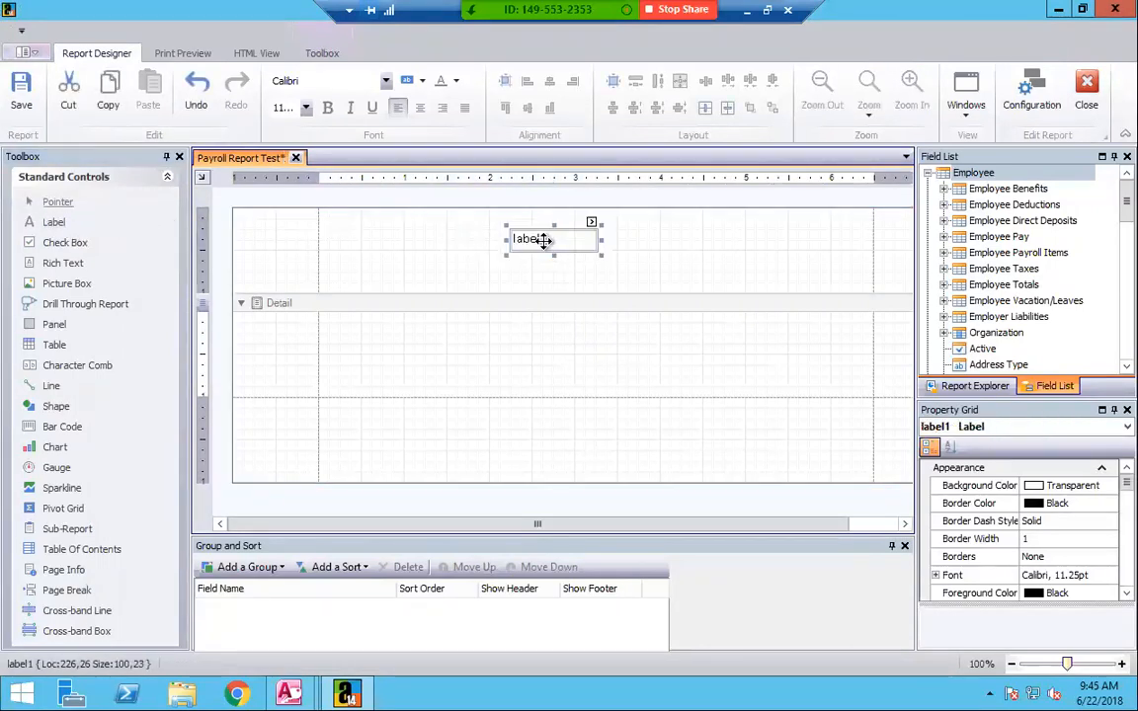
double_click(543, 240)
key(BackSpace)
text(City of )
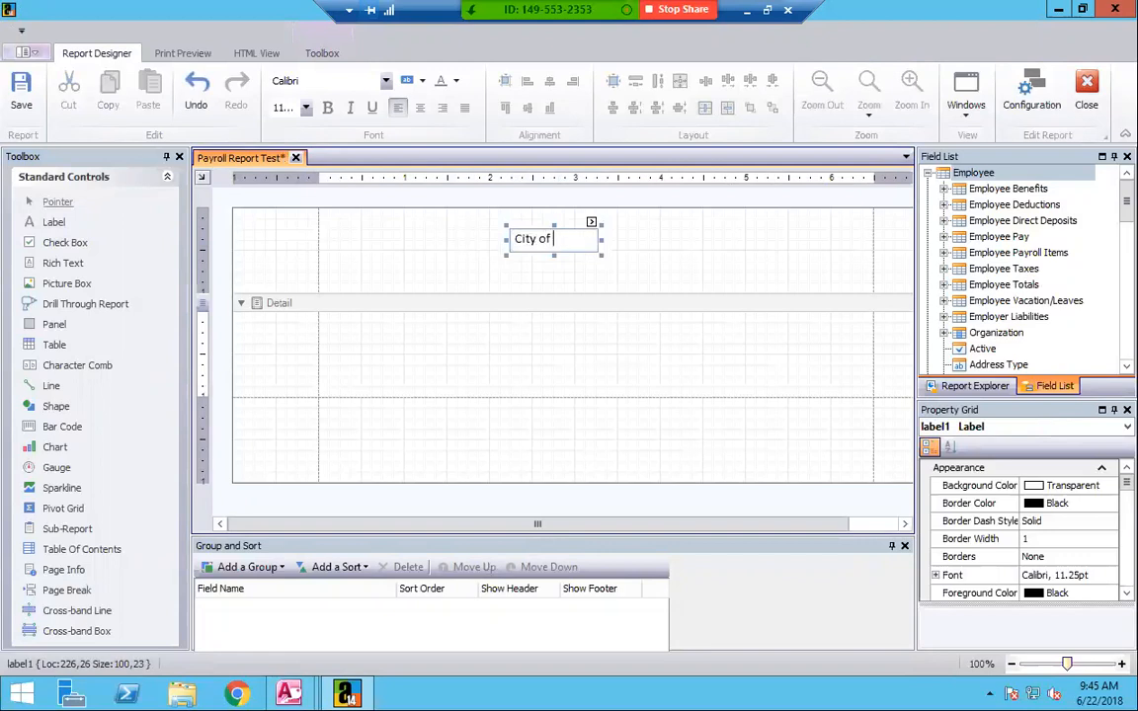
text(Progress)
click(491, 243)
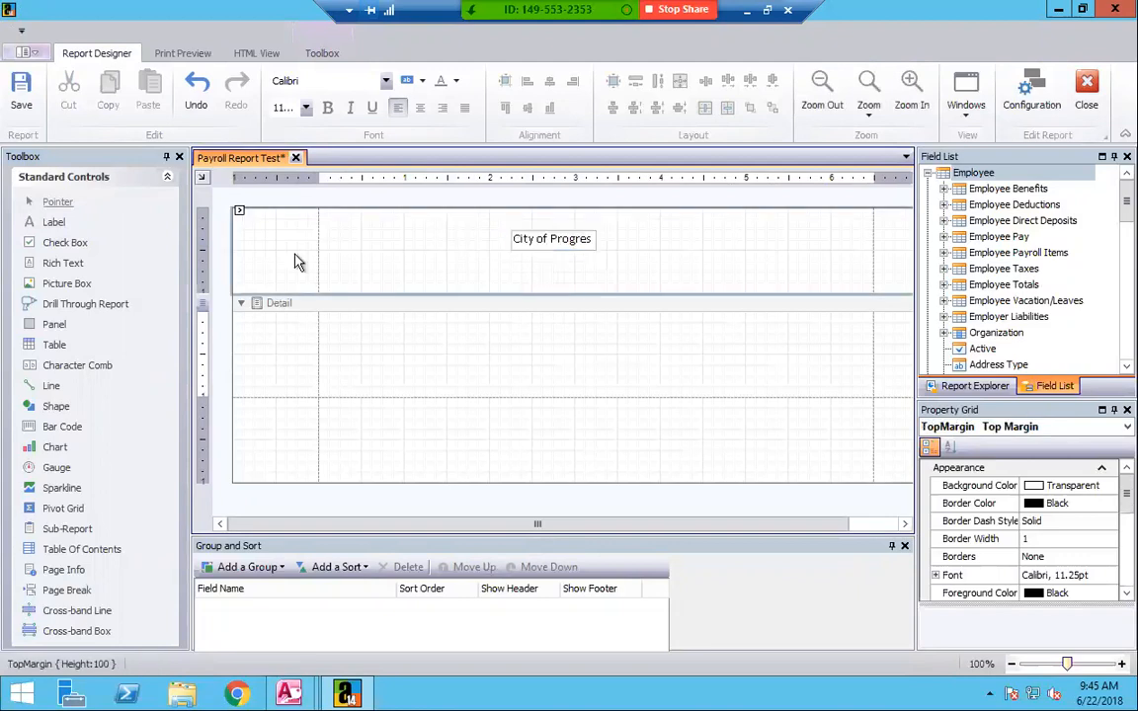
- Add a second label reading "Payroll Report" directly below the city label in the top margin band
click(44, 224)
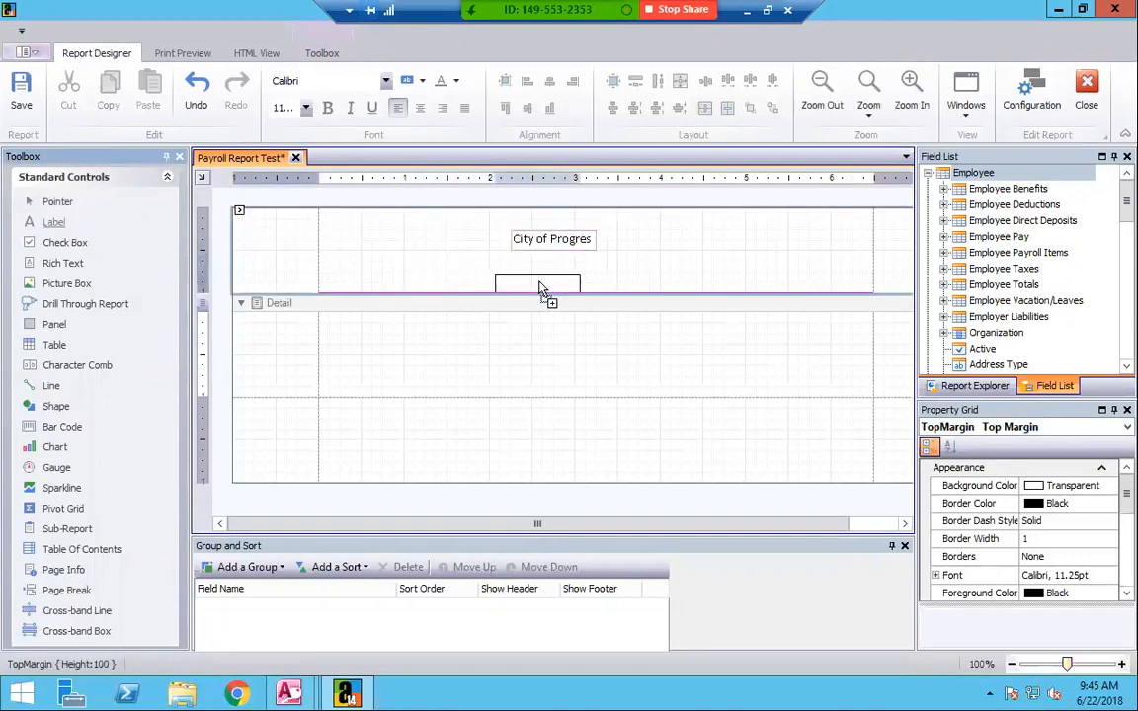
click(541, 280)
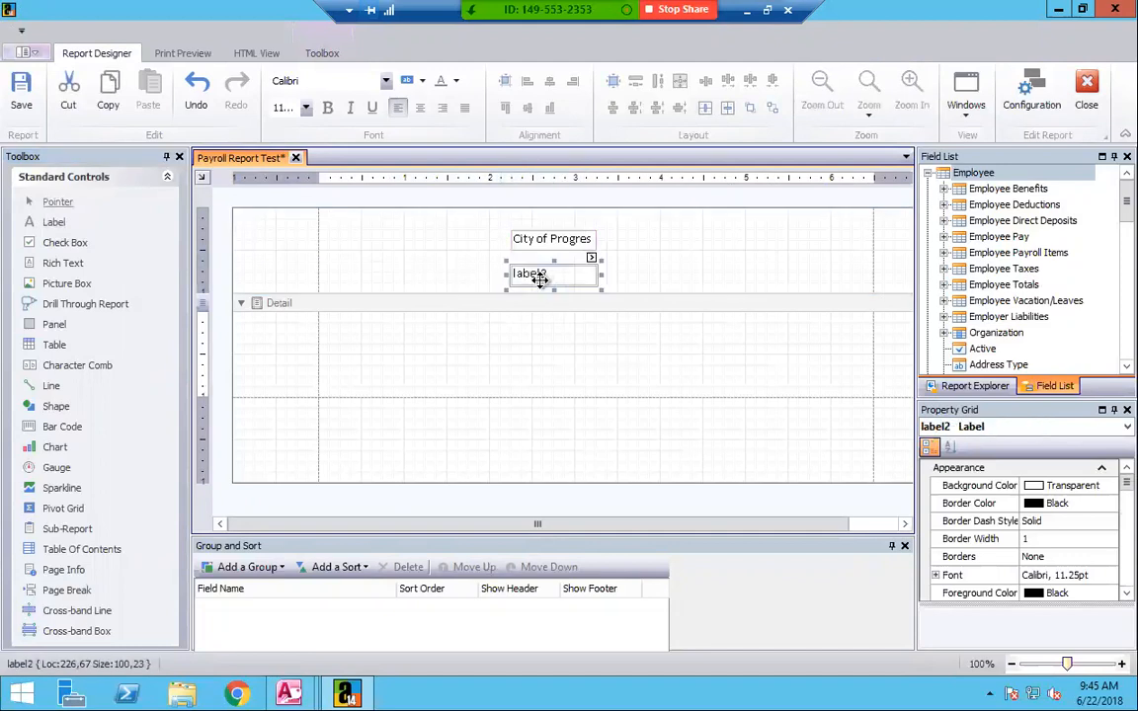
double_click(541, 283)
text(Pa)
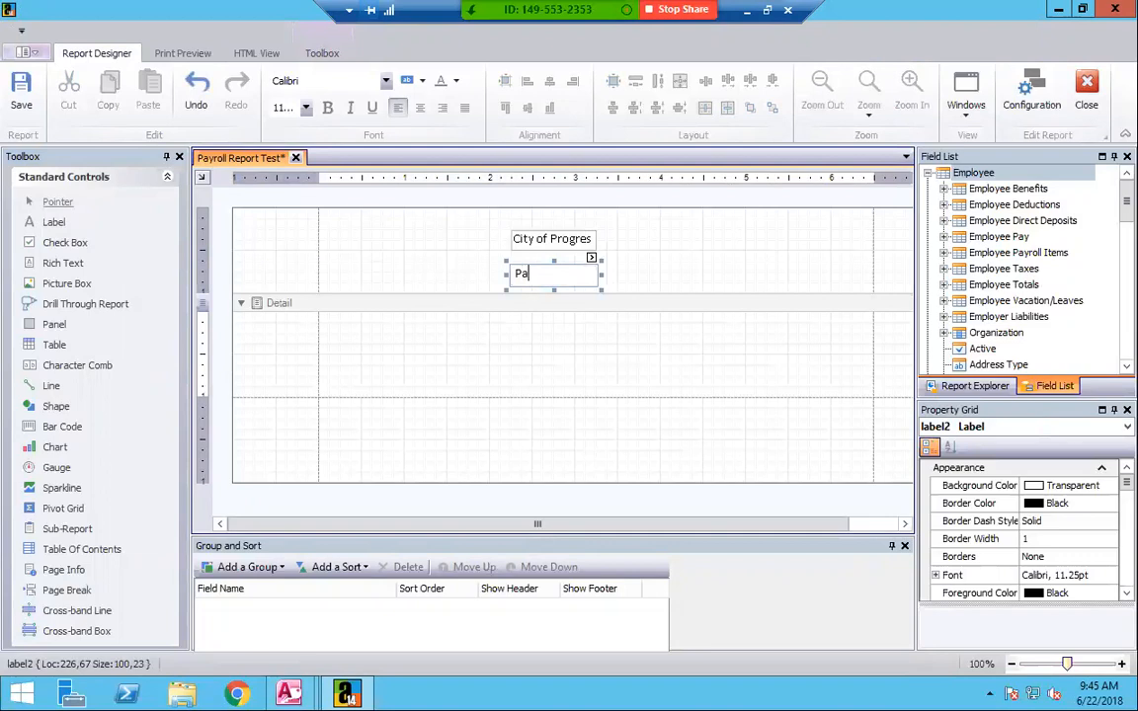
text(yroll Report)
click(527, 225)
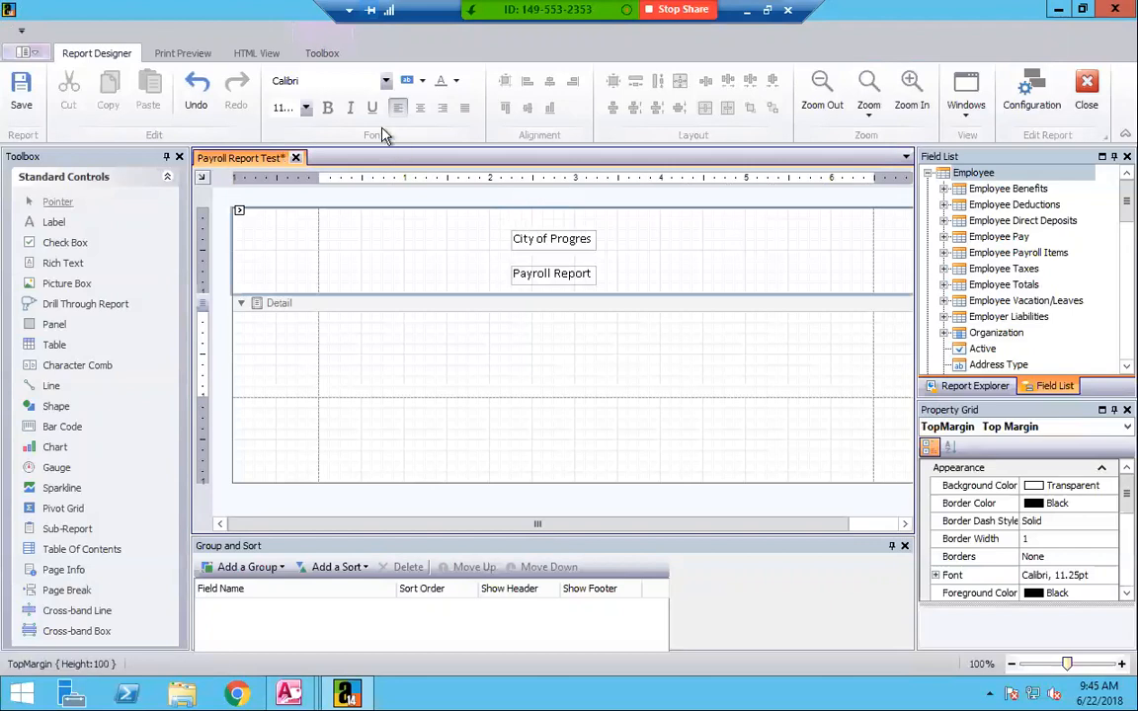
- Center and bold the city label's text, and make the "Payroll Report" label bold
click(536, 238)
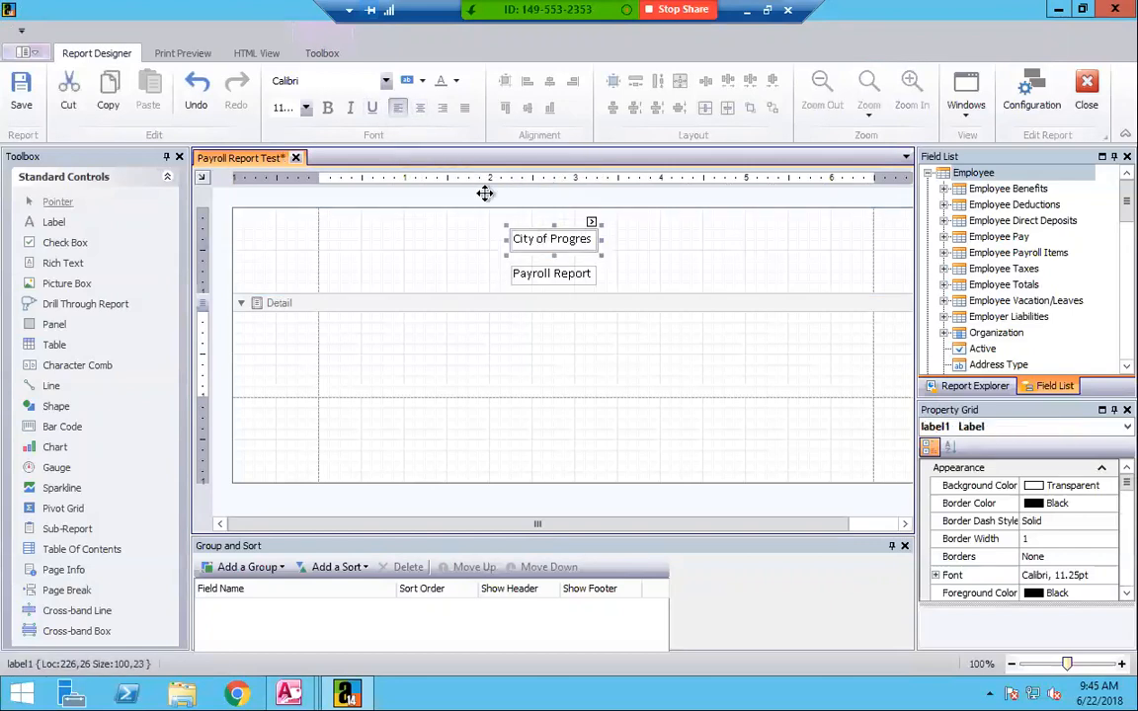
click(420, 110)
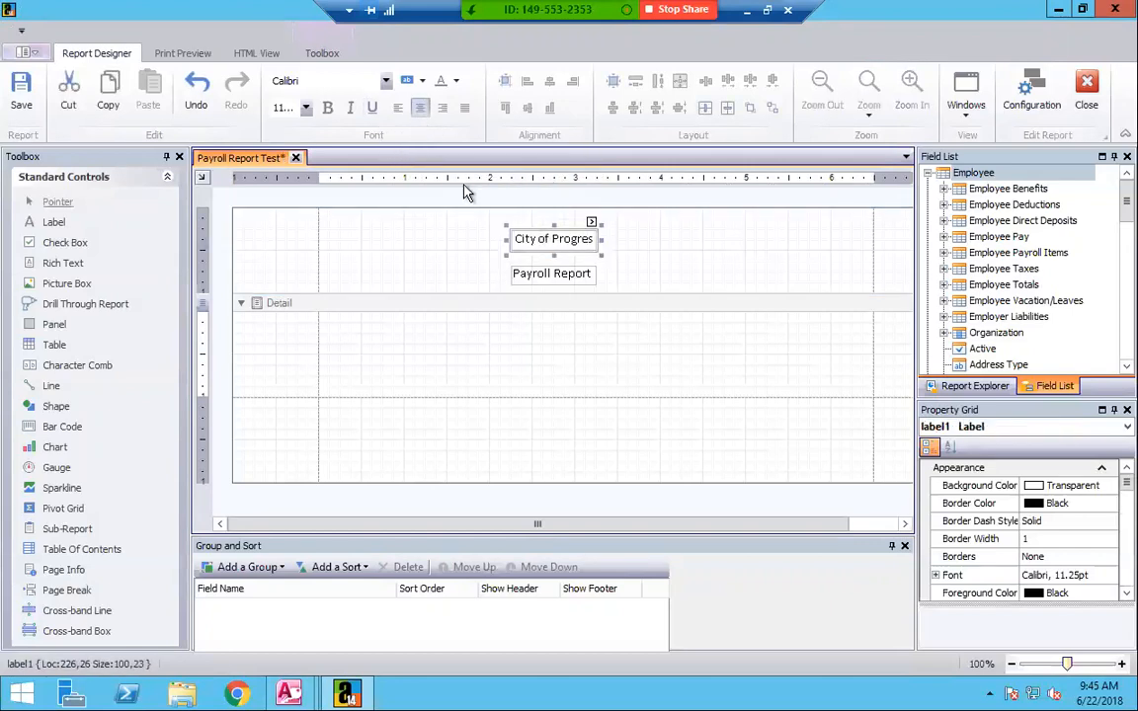
click(329, 111)
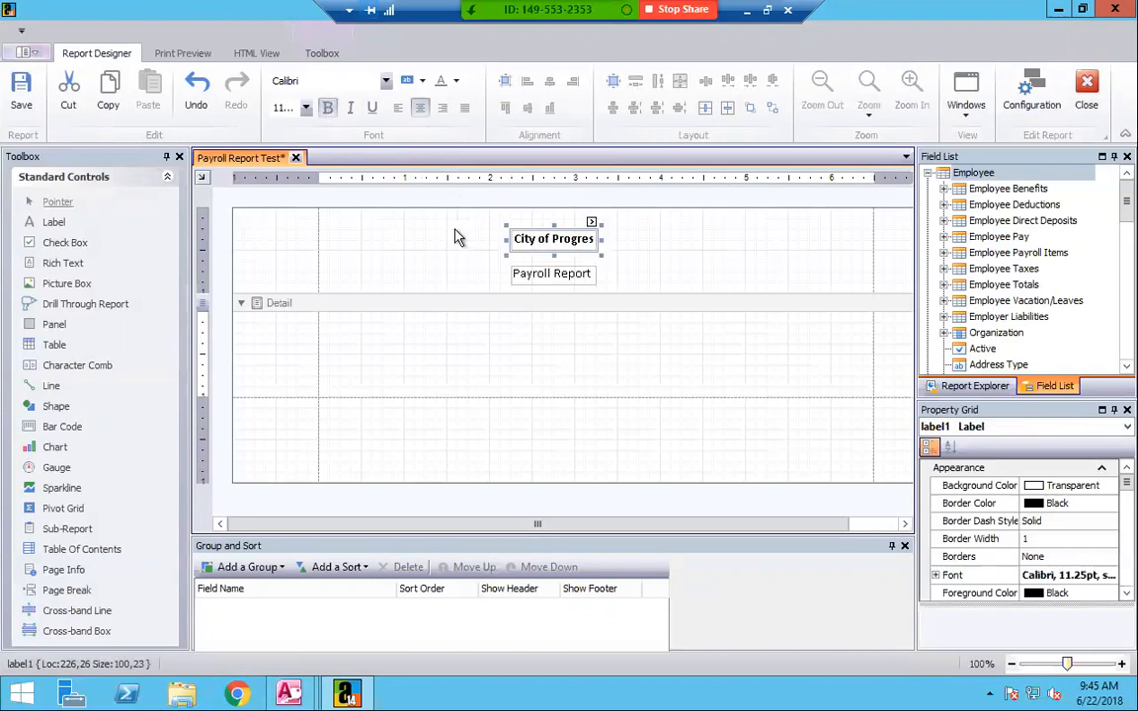
click(542, 272)
click(327, 109)
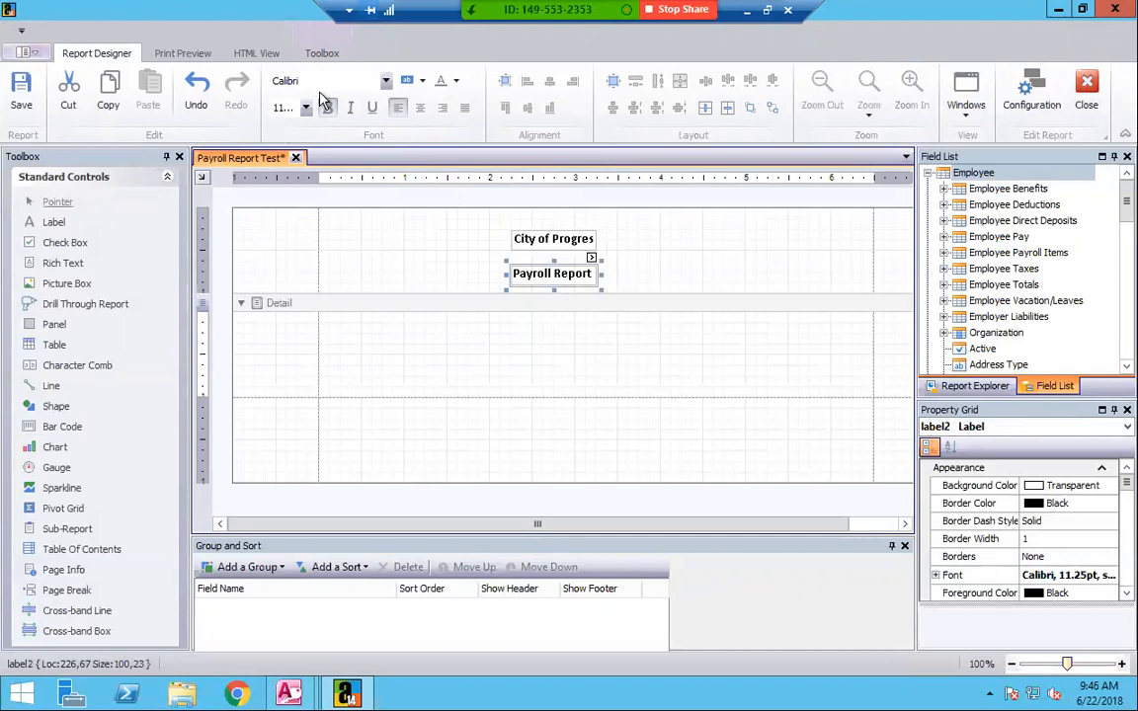
- Place a 100 by 23 picture box at the left edge of the top margin band
drag(67, 283, 361, 229)
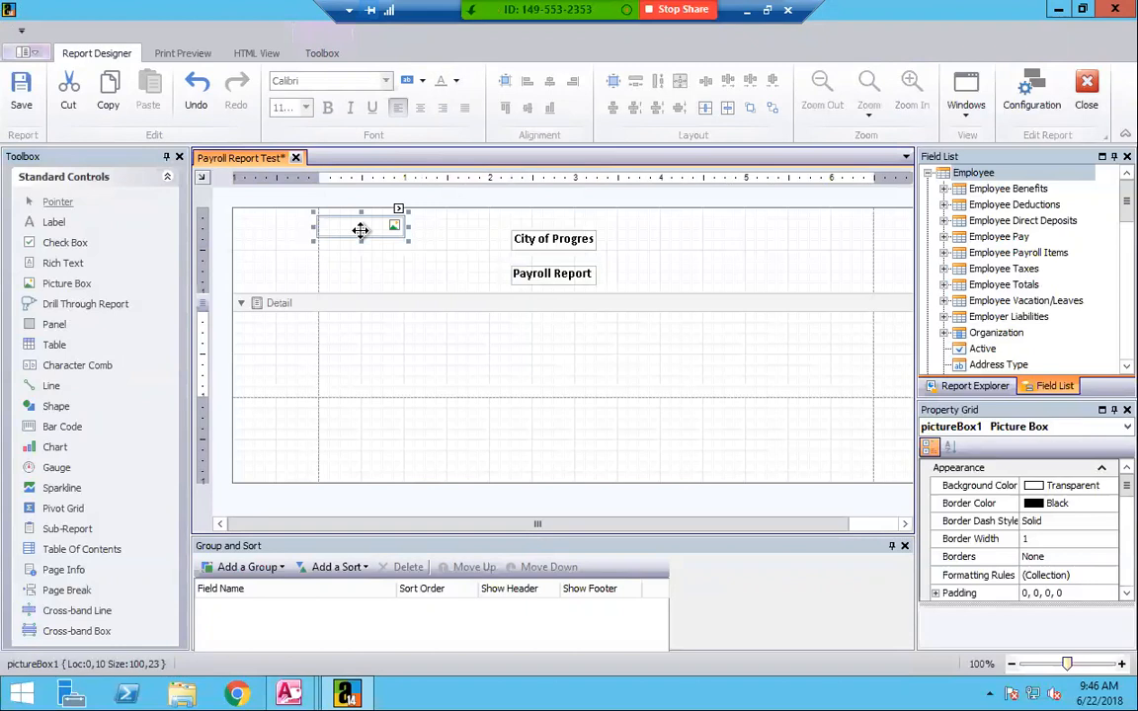
click(546, 362)
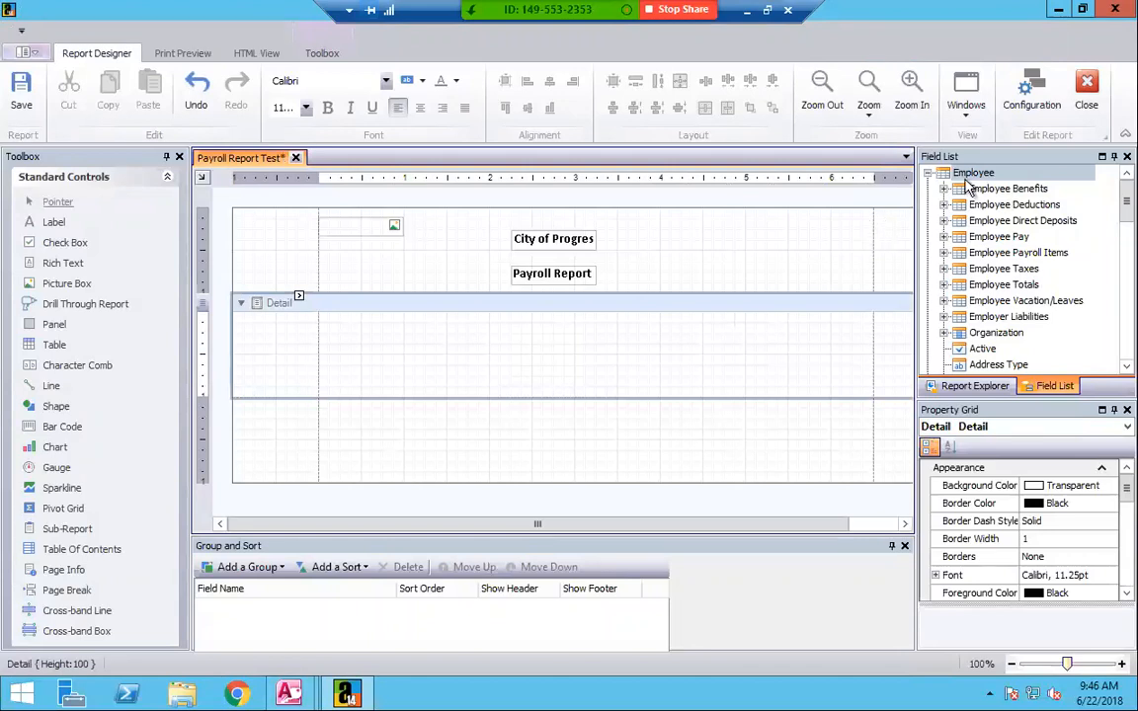
- Place the employee's Last Name field near the left margin of the Detail band, at about 38,28
click(1118, 368)
scroll(1117, 372, down, 8)
scroll(1118, 372, down, 7)
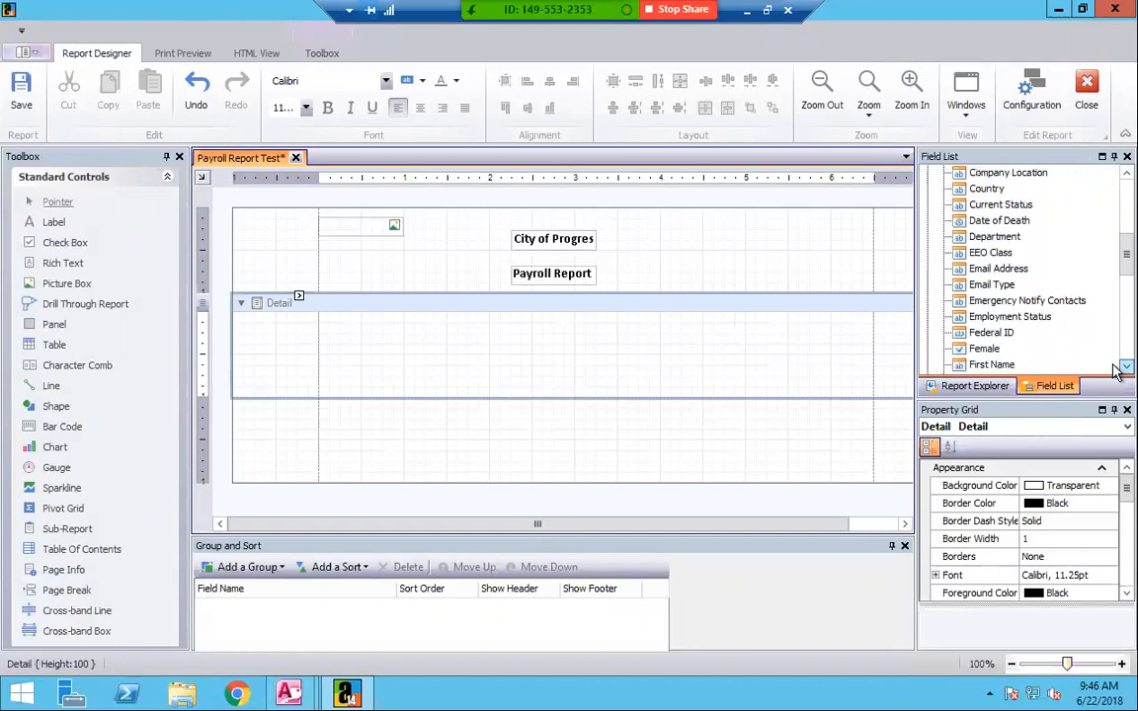
scroll(1117, 372, down, 2)
scroll(1118, 371, down, 5)
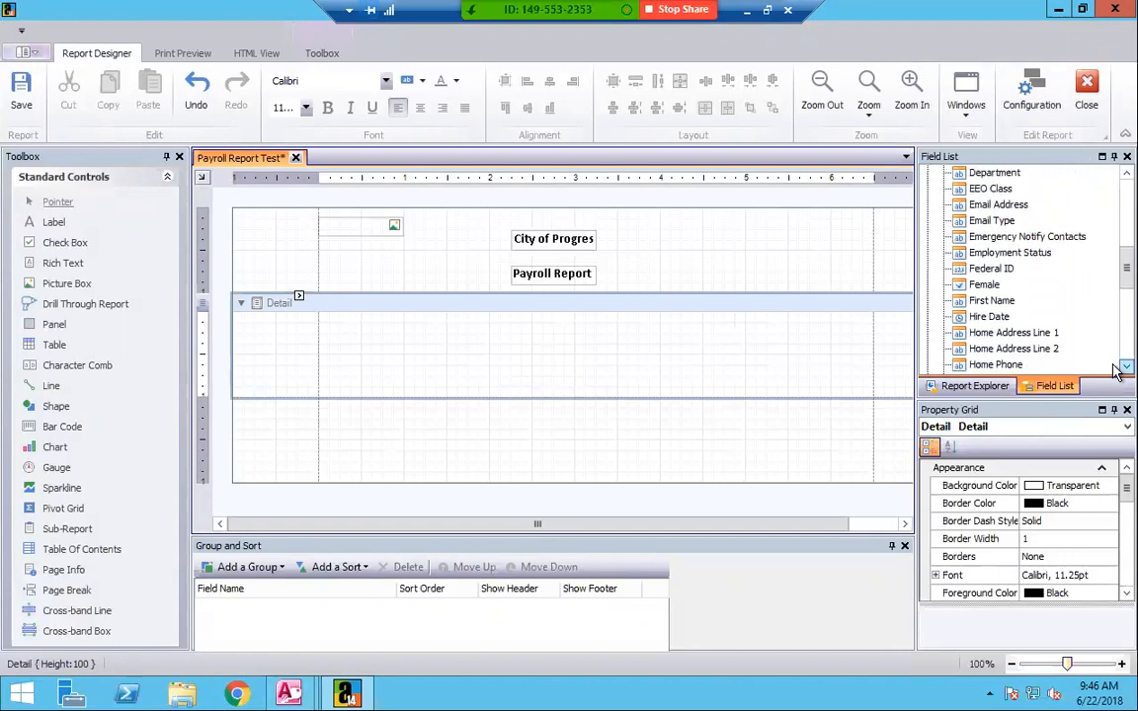
drag(958, 348, 354, 346)
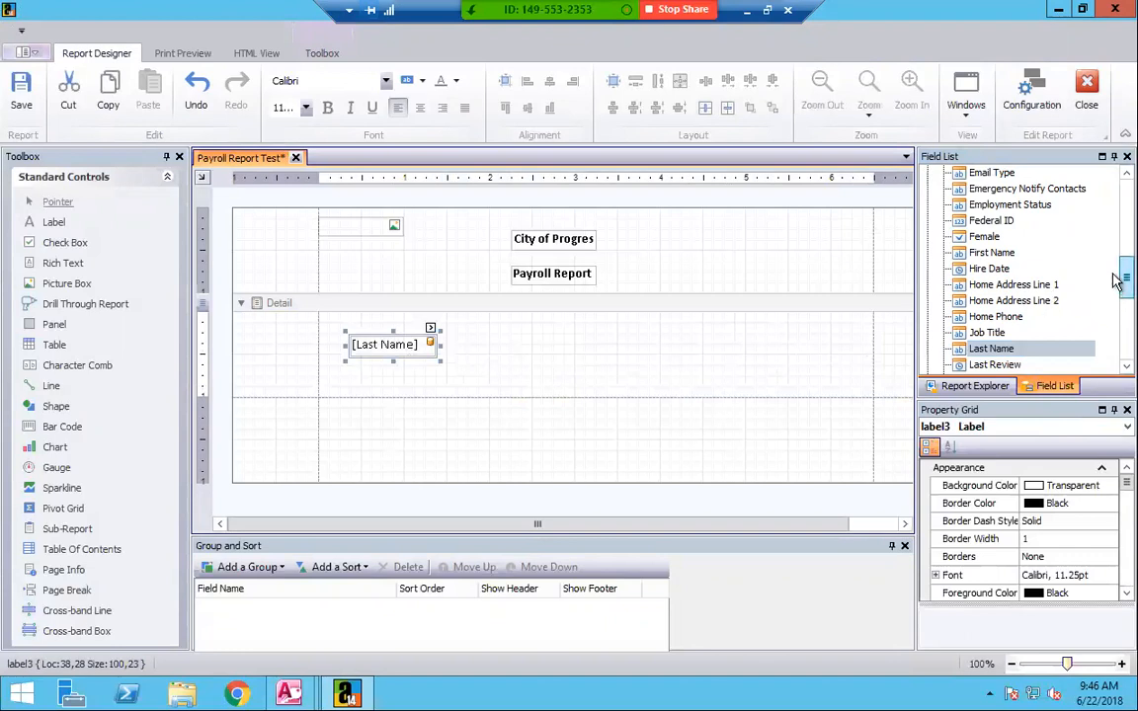
- Add the Department and EEO Class fields to the Detail band, in line with the Last Name field at about 204,28 and 339,28
scroll(1008, 255, up, 1)
drag(994, 172, 576, 358)
drag(542, 354, 525, 352)
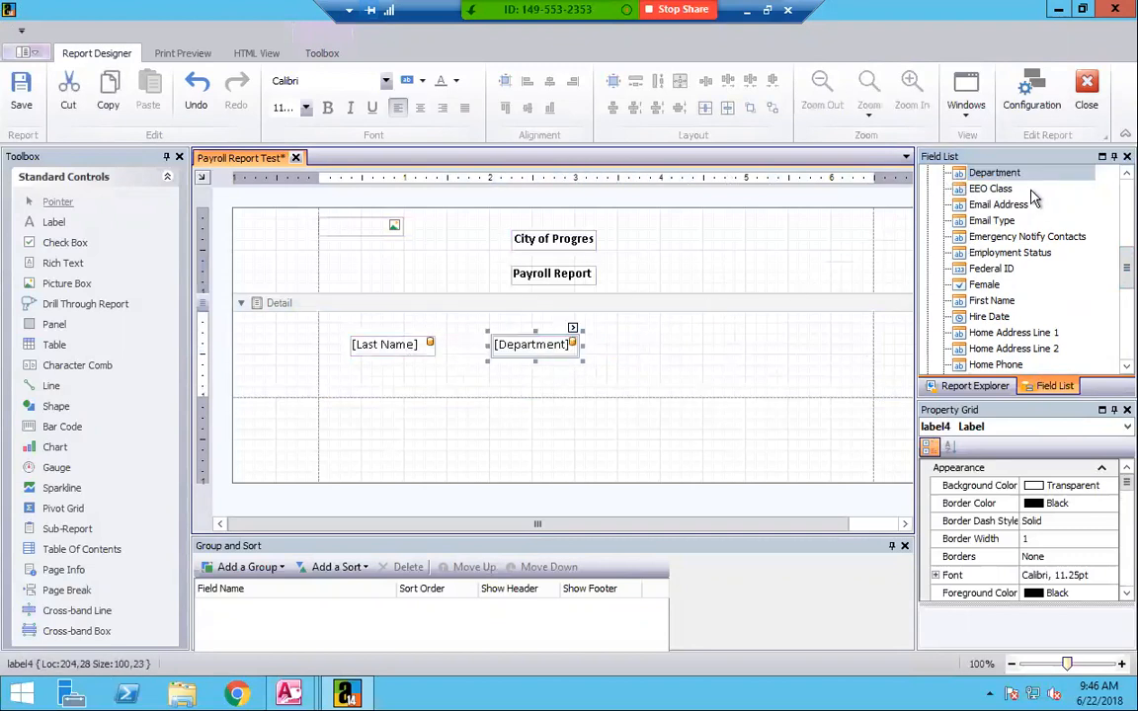
click(978, 188)
drag(934, 212, 650, 348)
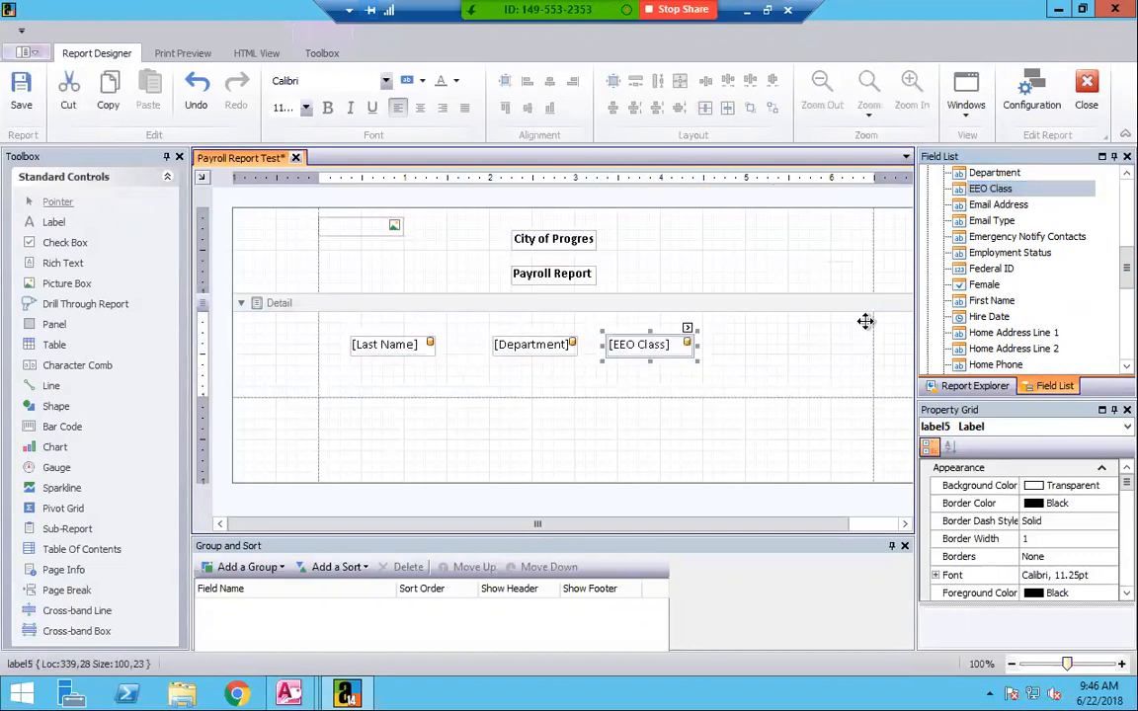
- Add the Year to Date Gross Pay field from Employee Totals near the right margin of the Detail band, at about 518,28
drag(1116, 273, 1116, 216)
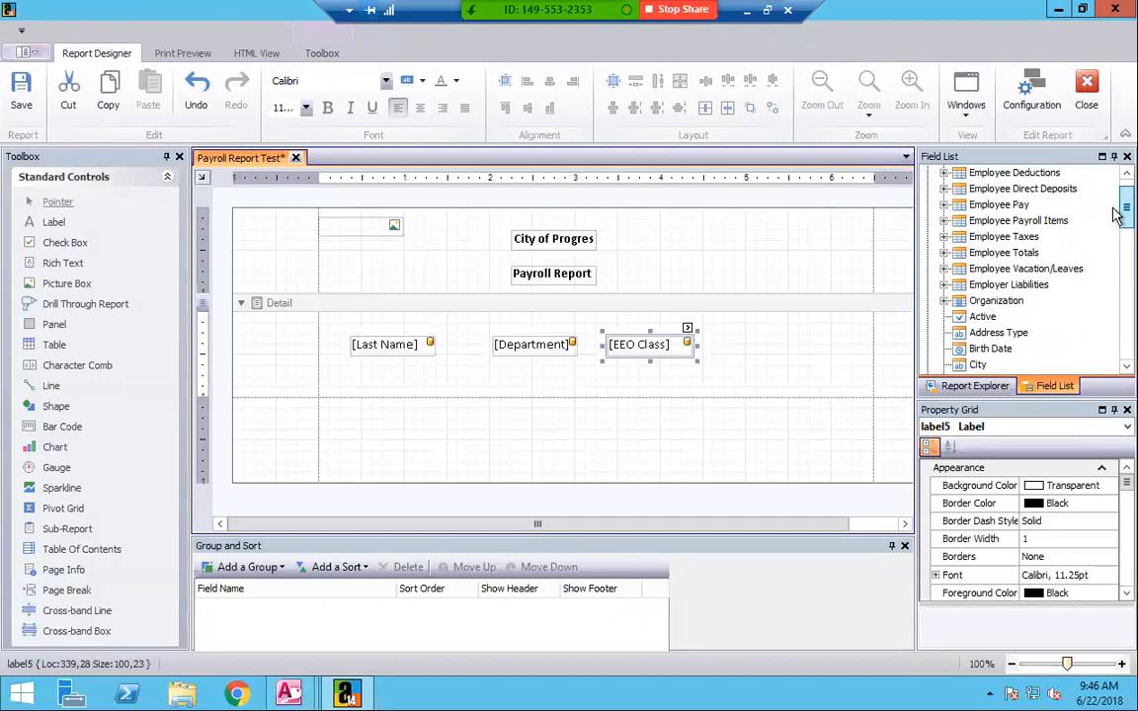
click(944, 254)
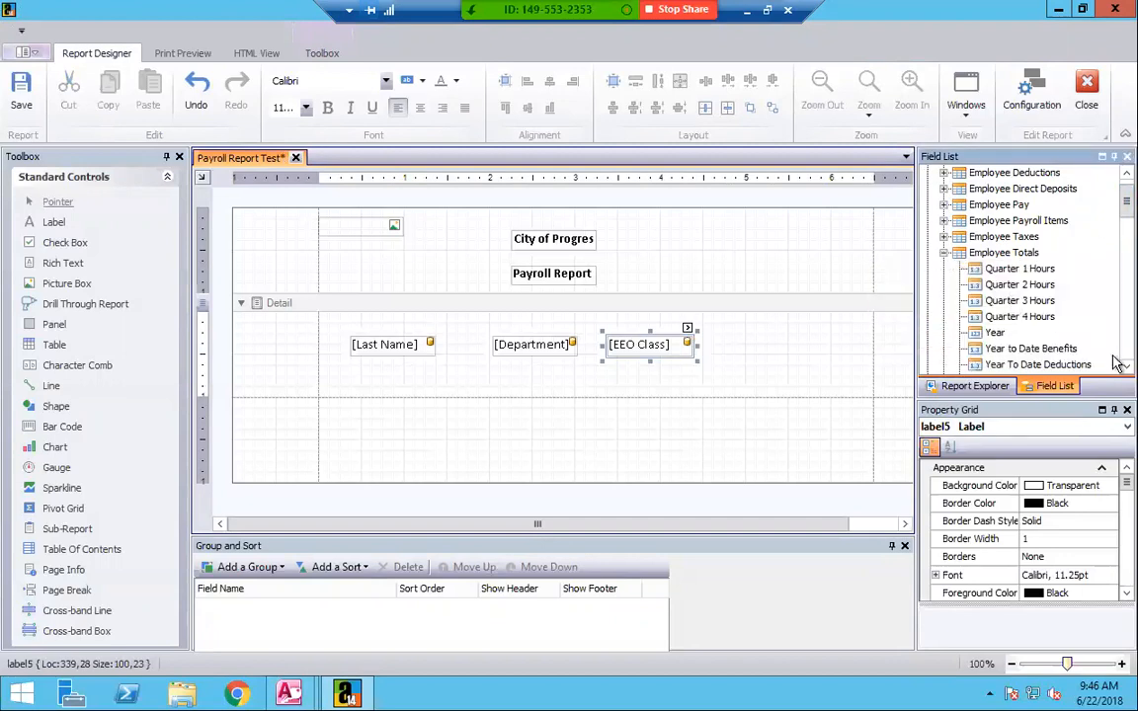
scroll(1114, 368, down, 1)
scroll(1115, 370, down, 2)
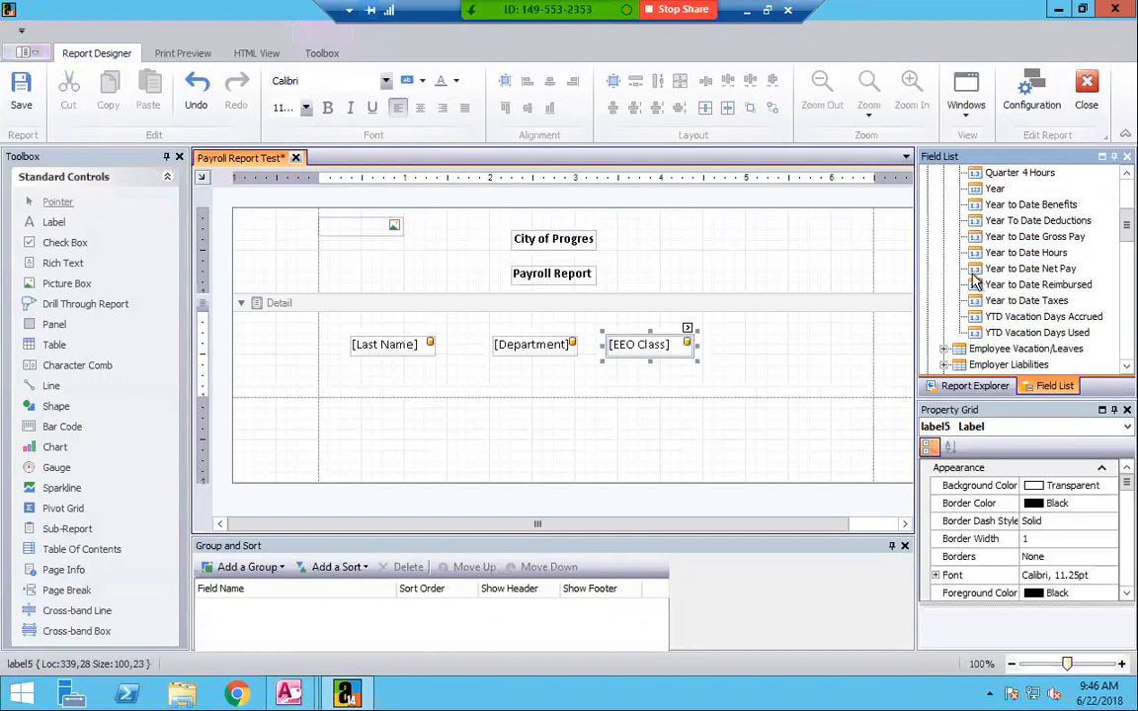
drag(978, 238, 808, 359)
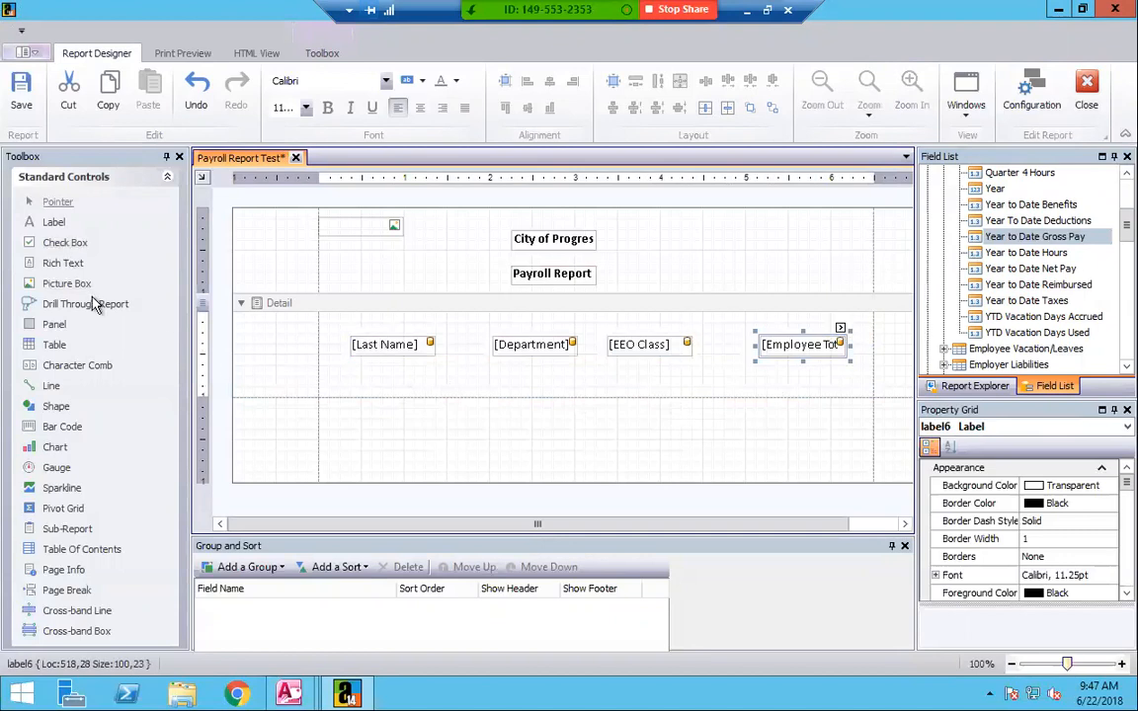
- Add heading labels reading "Name" and "Department" directly above the Last Name and Department fields
drag(53, 222, 391, 326)
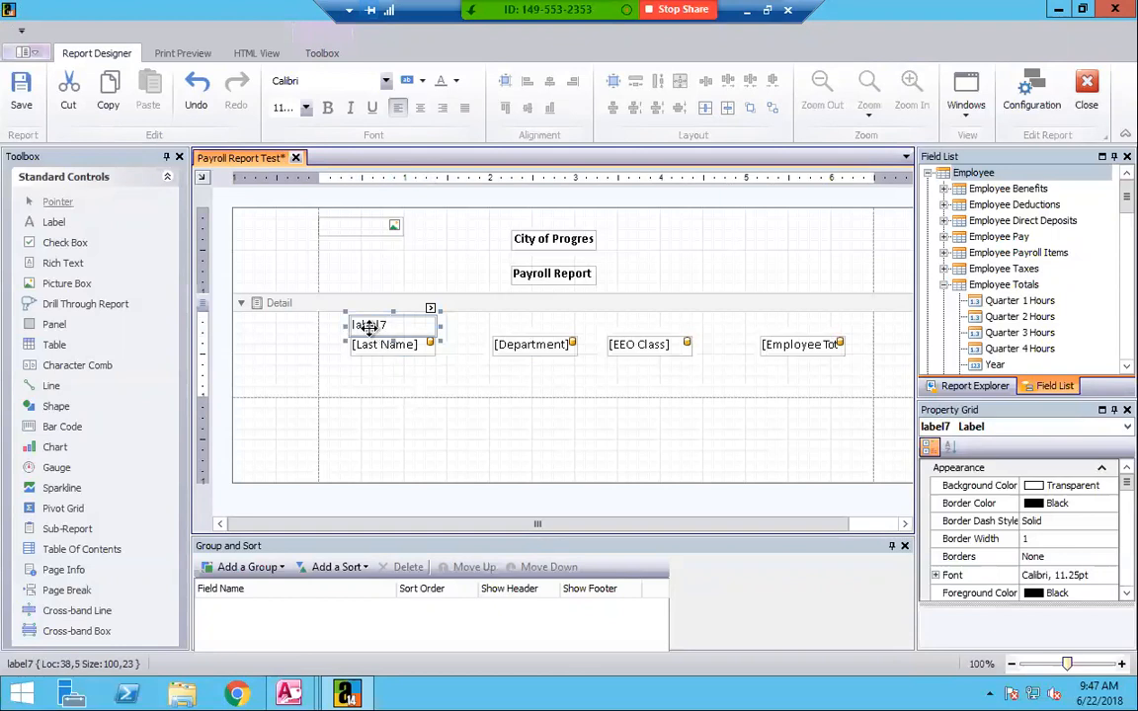
double_click(368, 327)
text(Name)
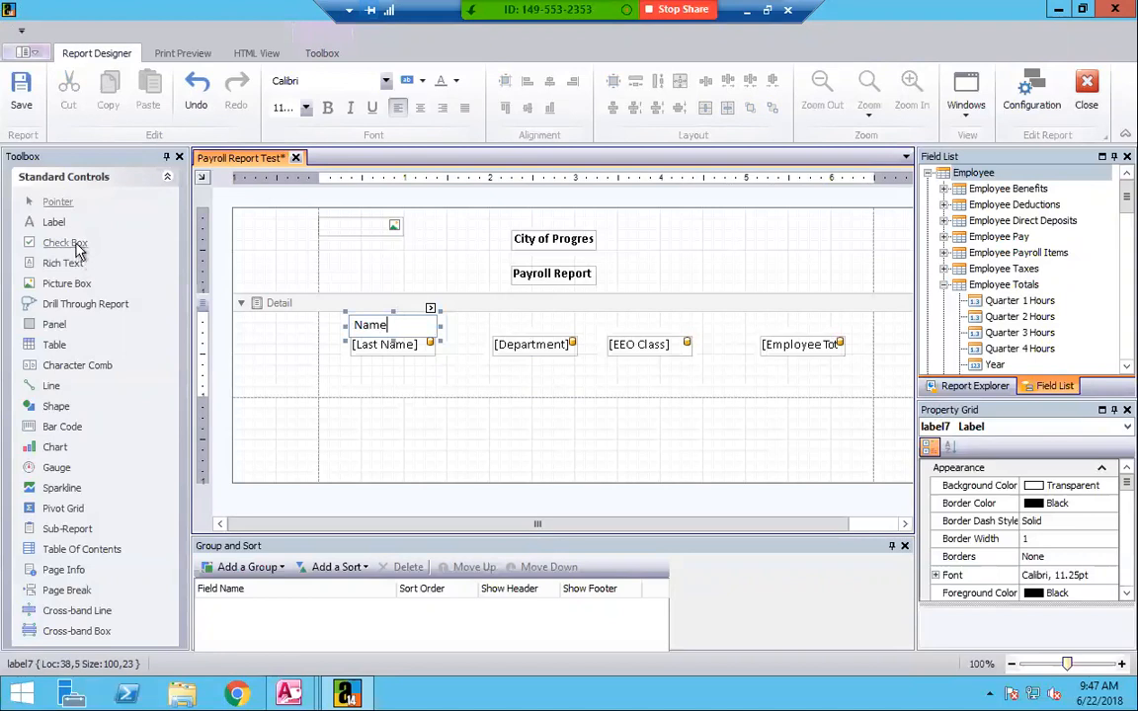
drag(66, 226, 503, 356)
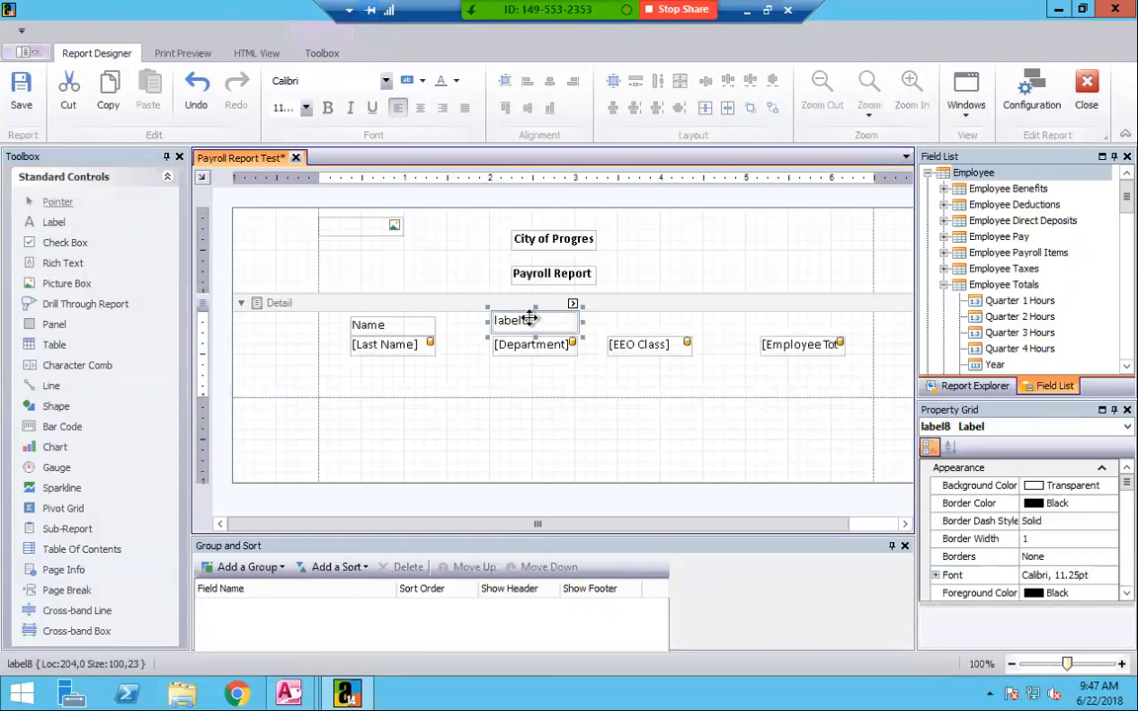
text(Department)
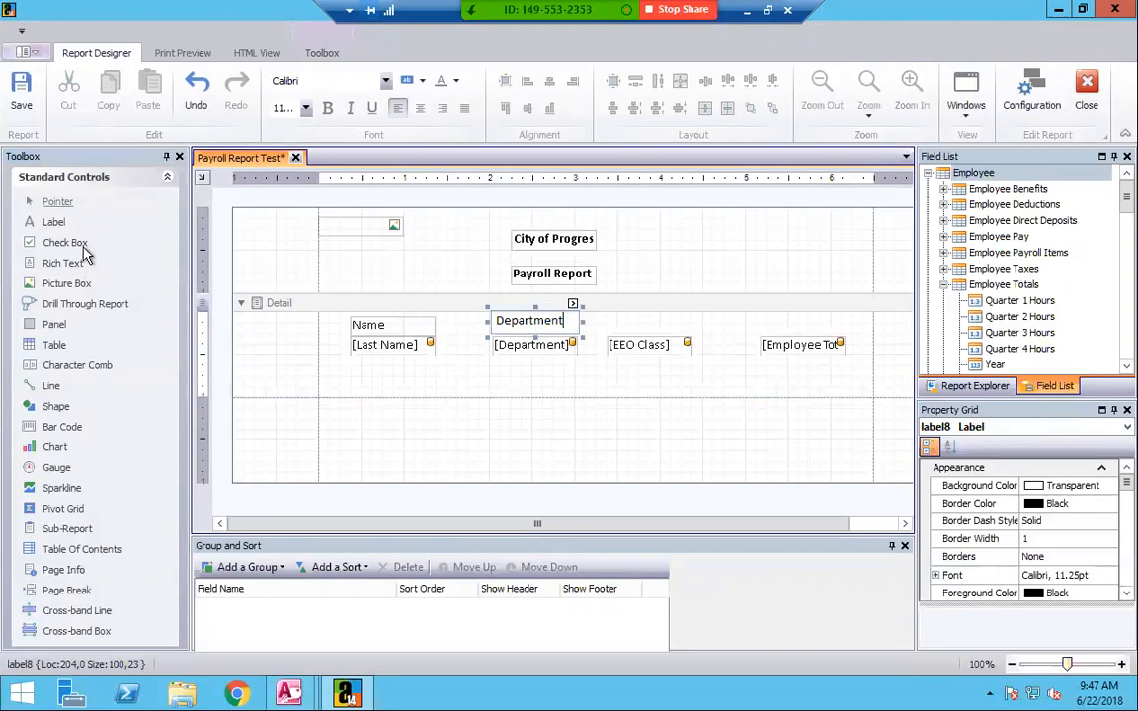
- Add heading labels reading "EEO" above the EEO Class field and "YTD Totals" above the year-to-date gross pay field
drag(61, 227, 643, 322)
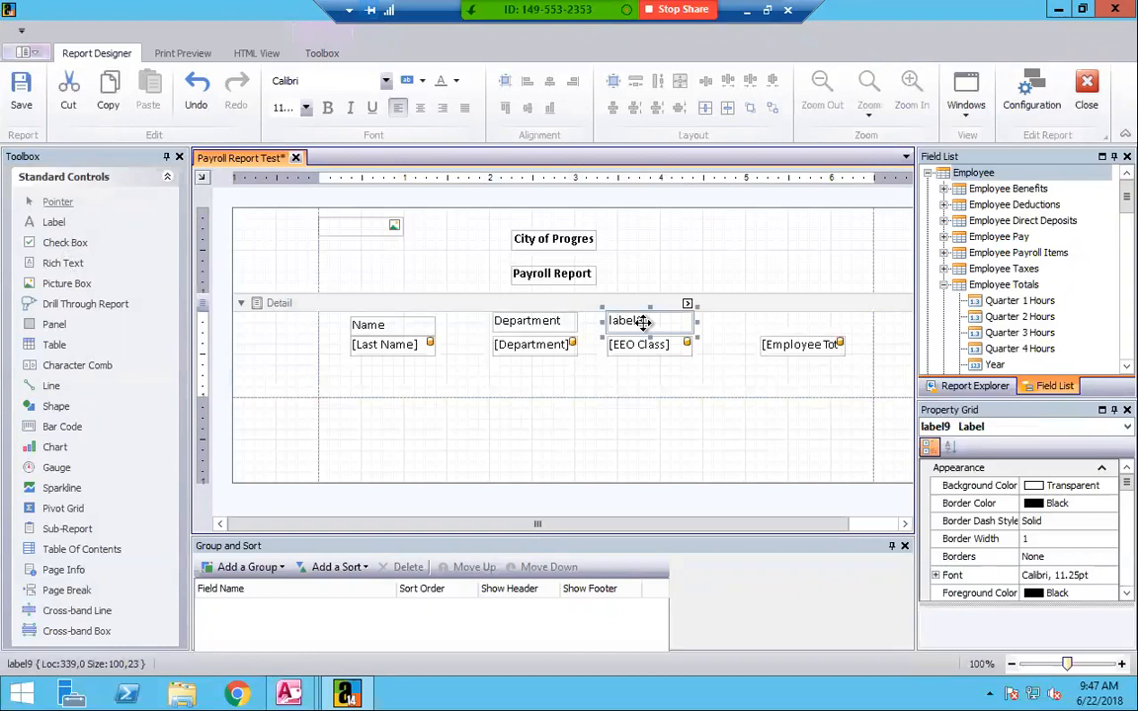
double_click(625, 323)
text(EEO)
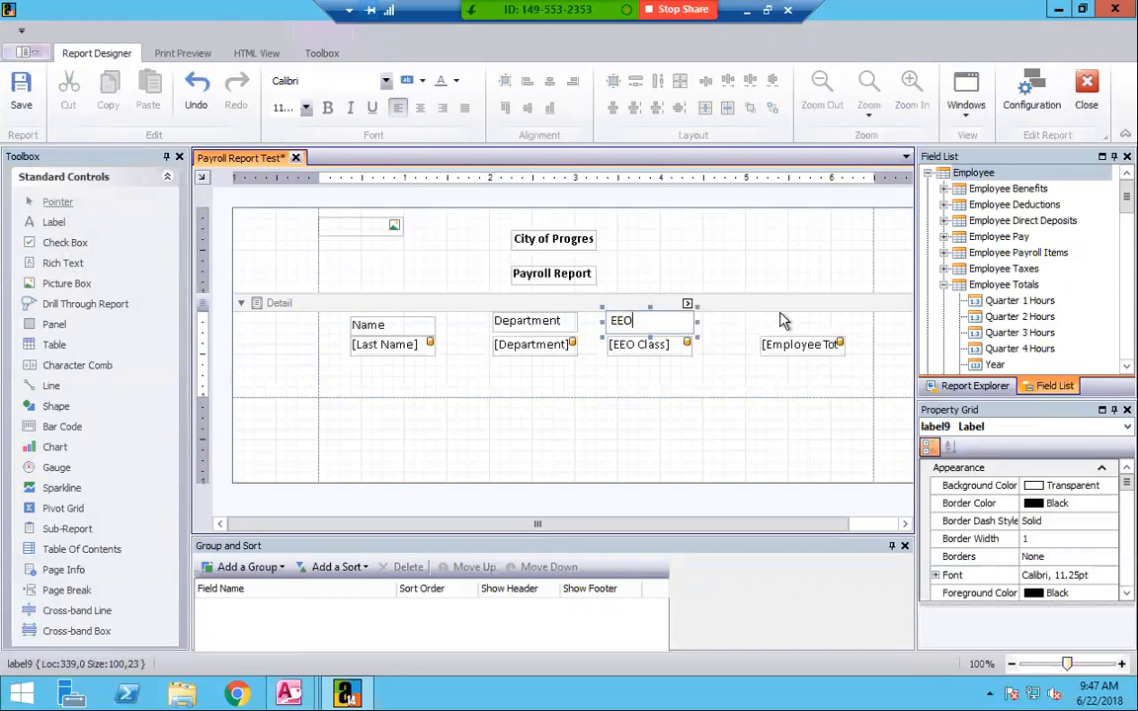
click(802, 330)
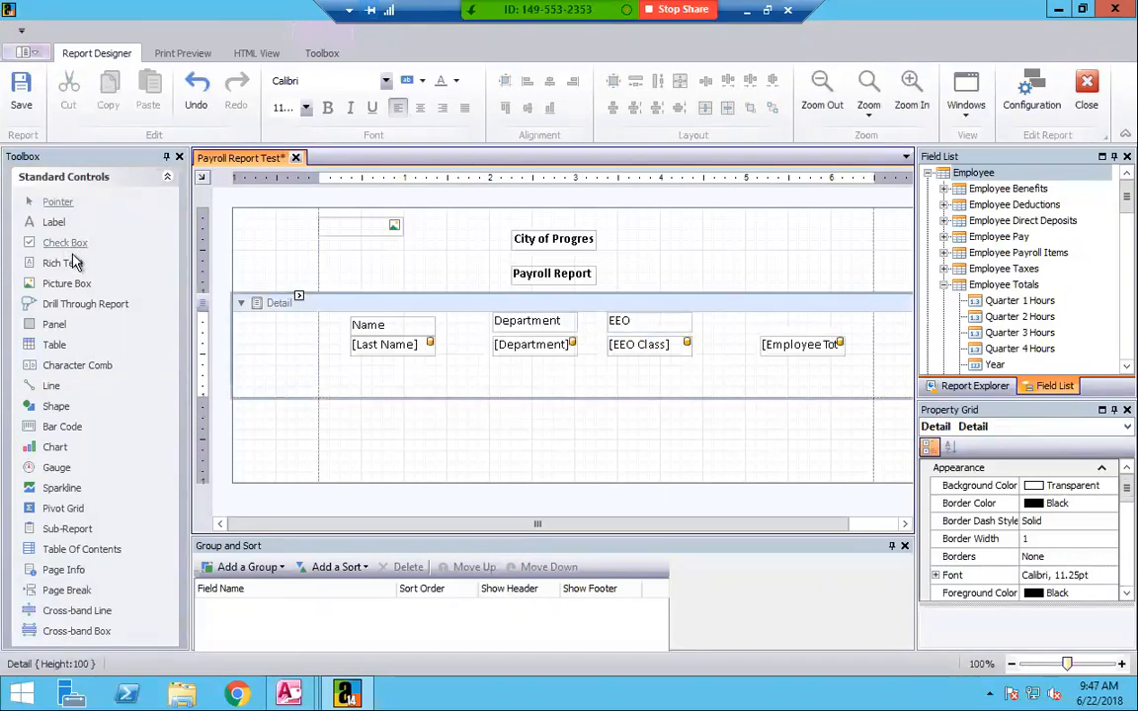
drag(53, 223, 798, 330)
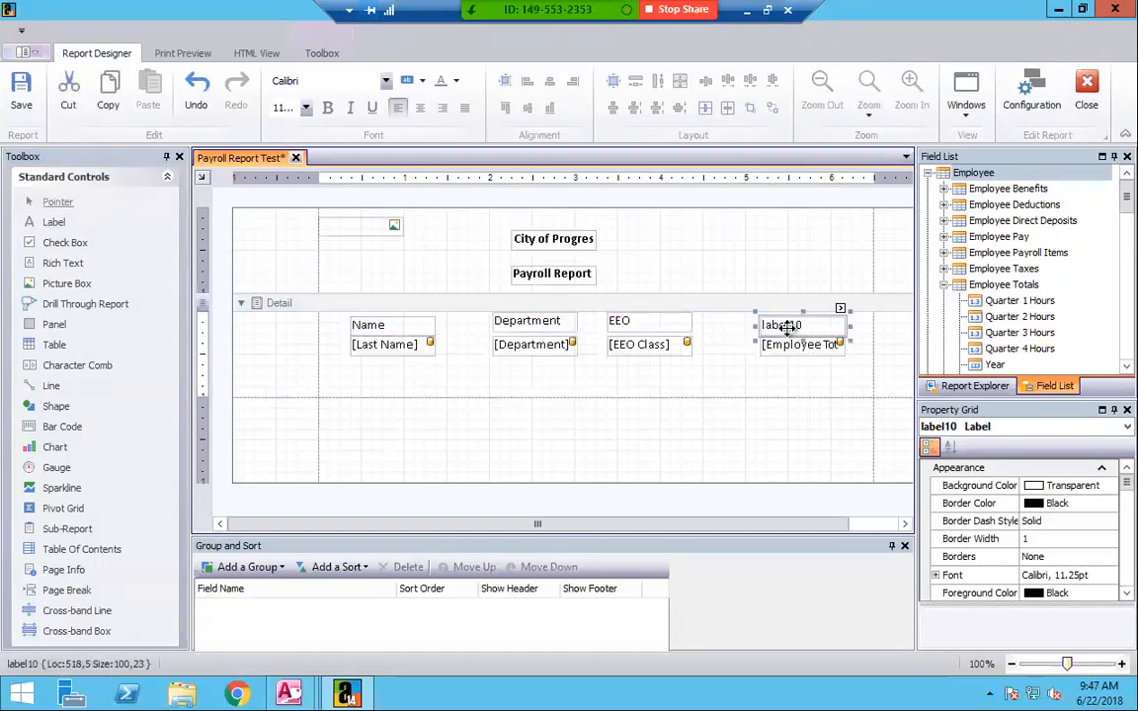
double_click(782, 329)
text(YTD)
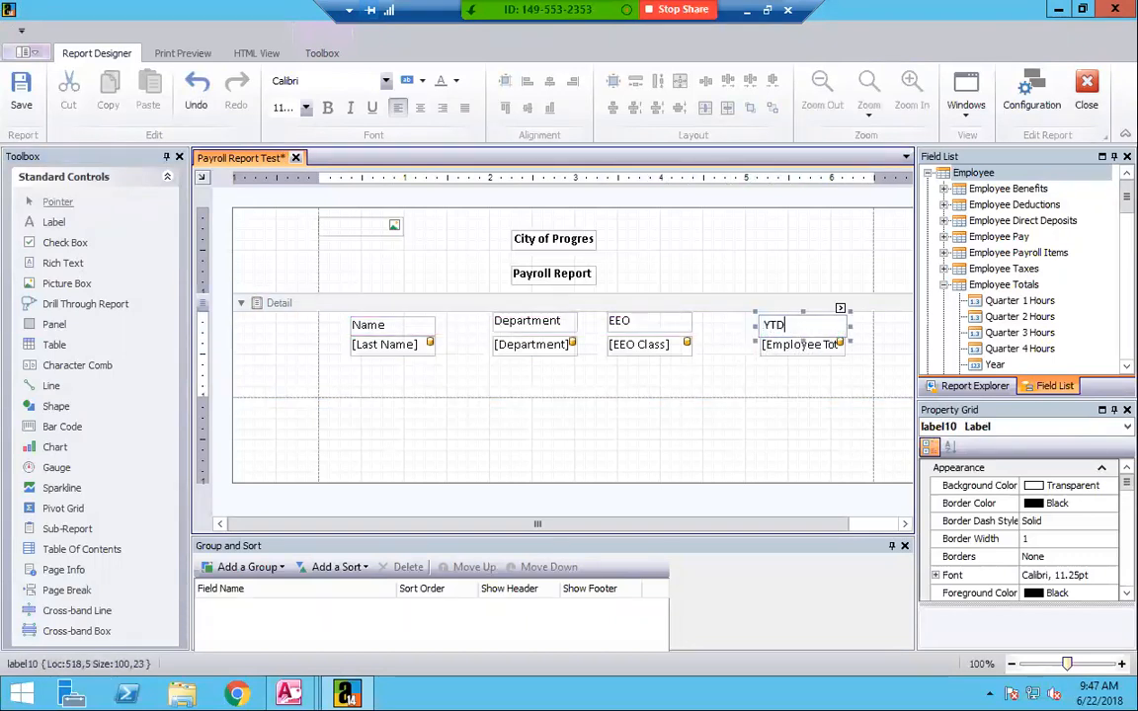
text( Totals)
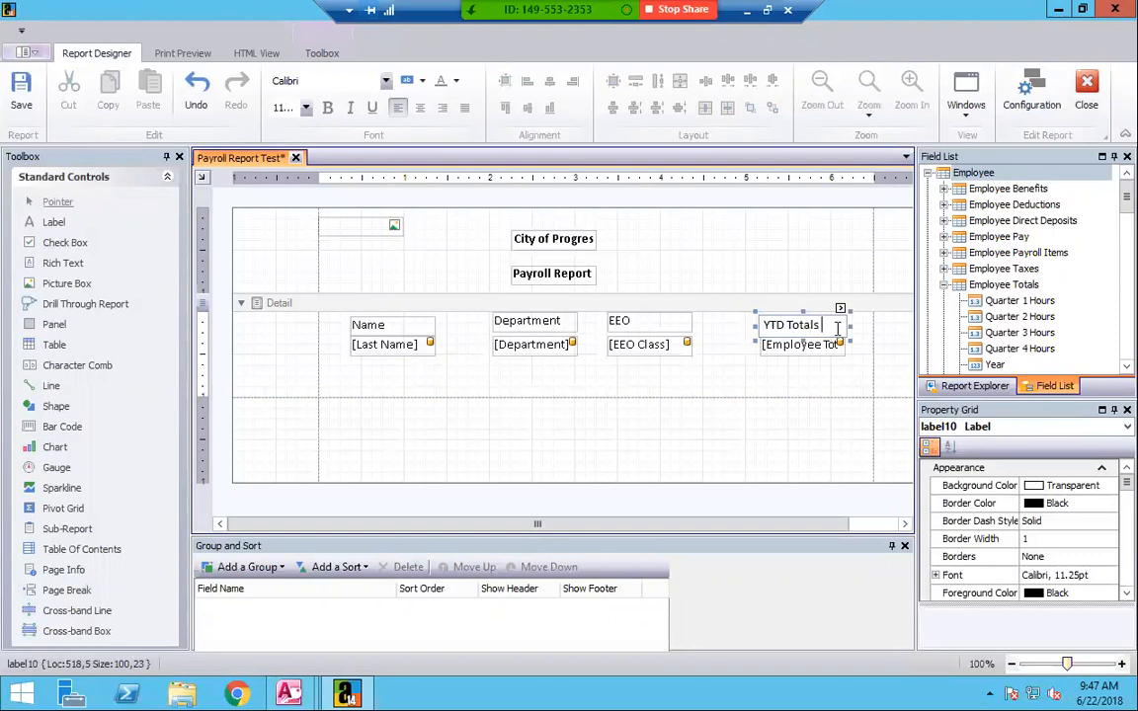
- Make the Name, Department, EEO and YTD Totals heading labels bold
click(365, 324)
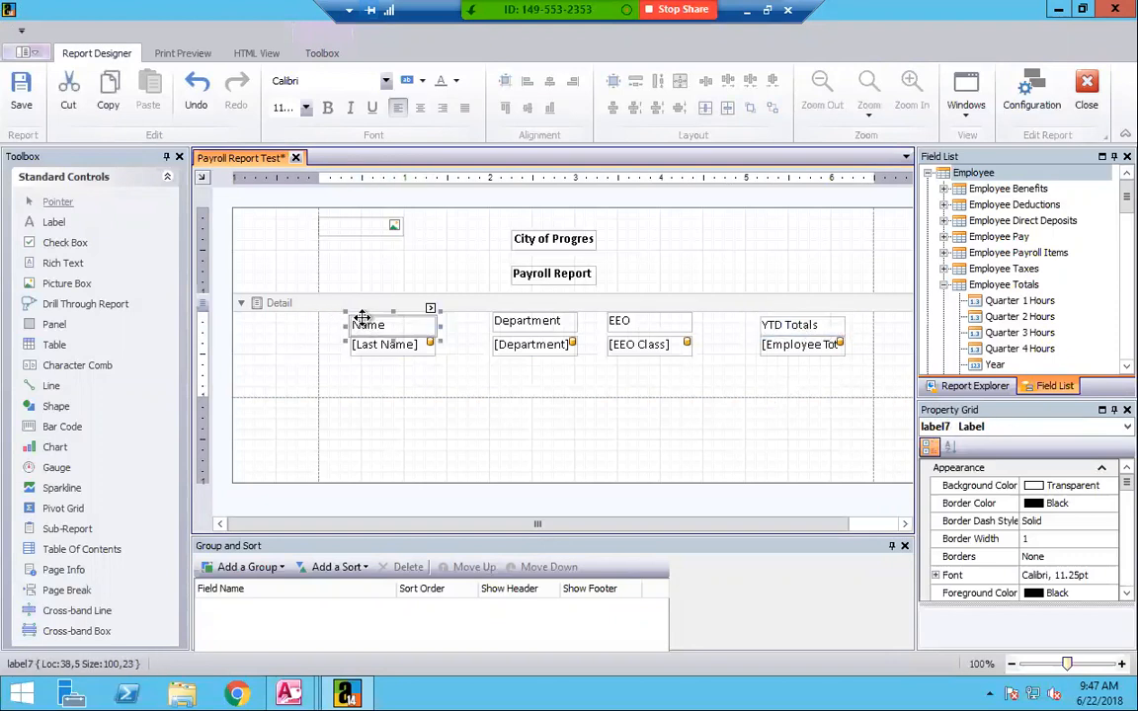
click(327, 108)
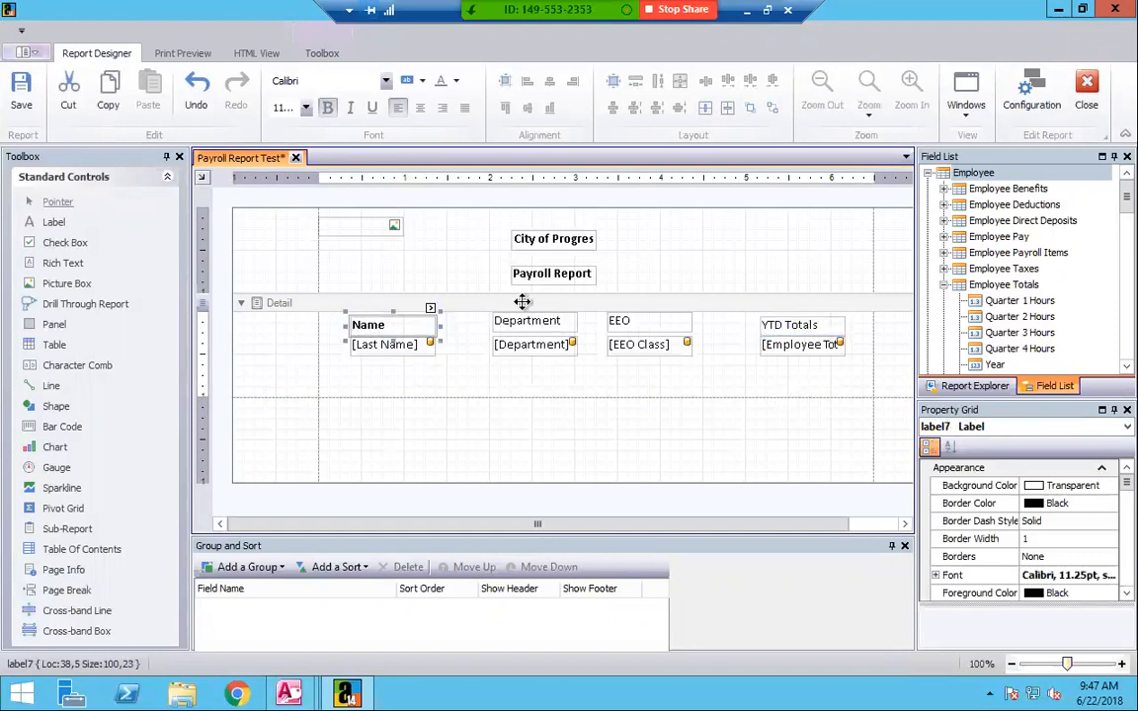
click(521, 316)
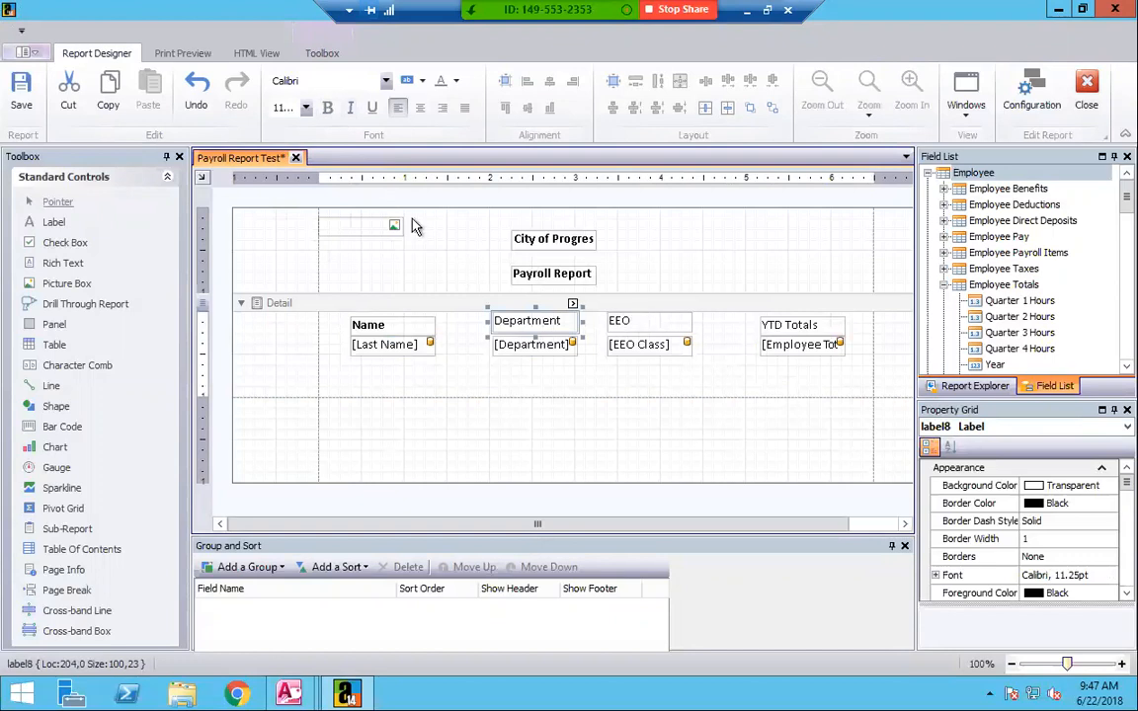
click(329, 111)
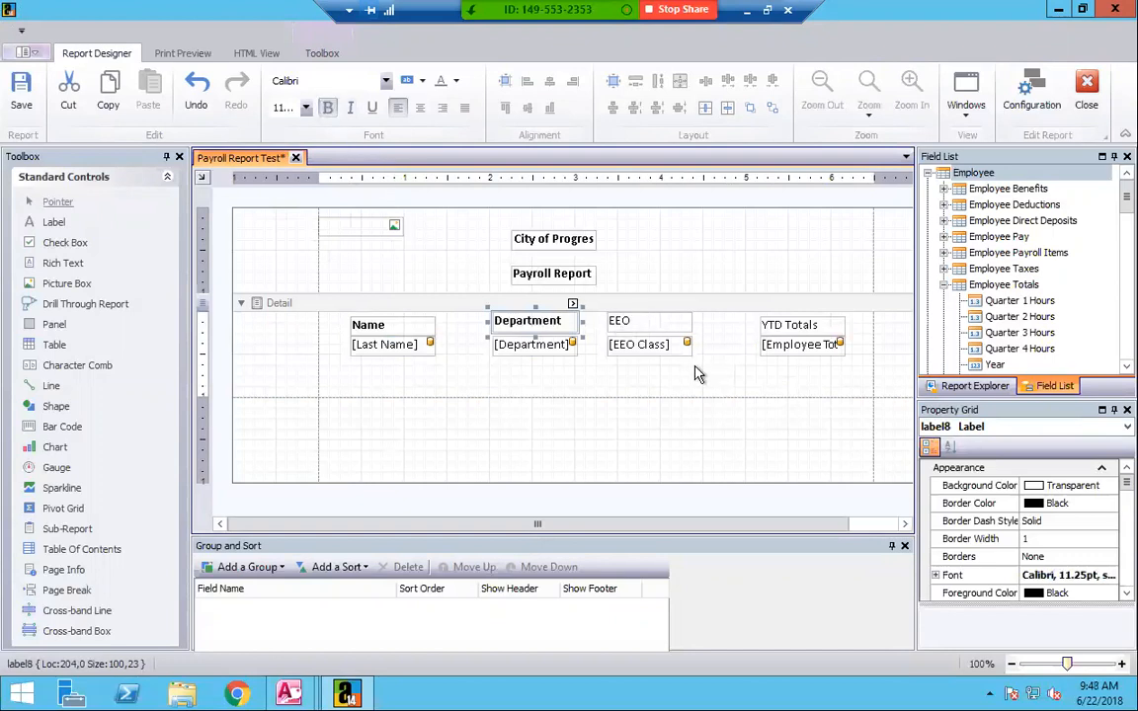
click(652, 322)
click(327, 108)
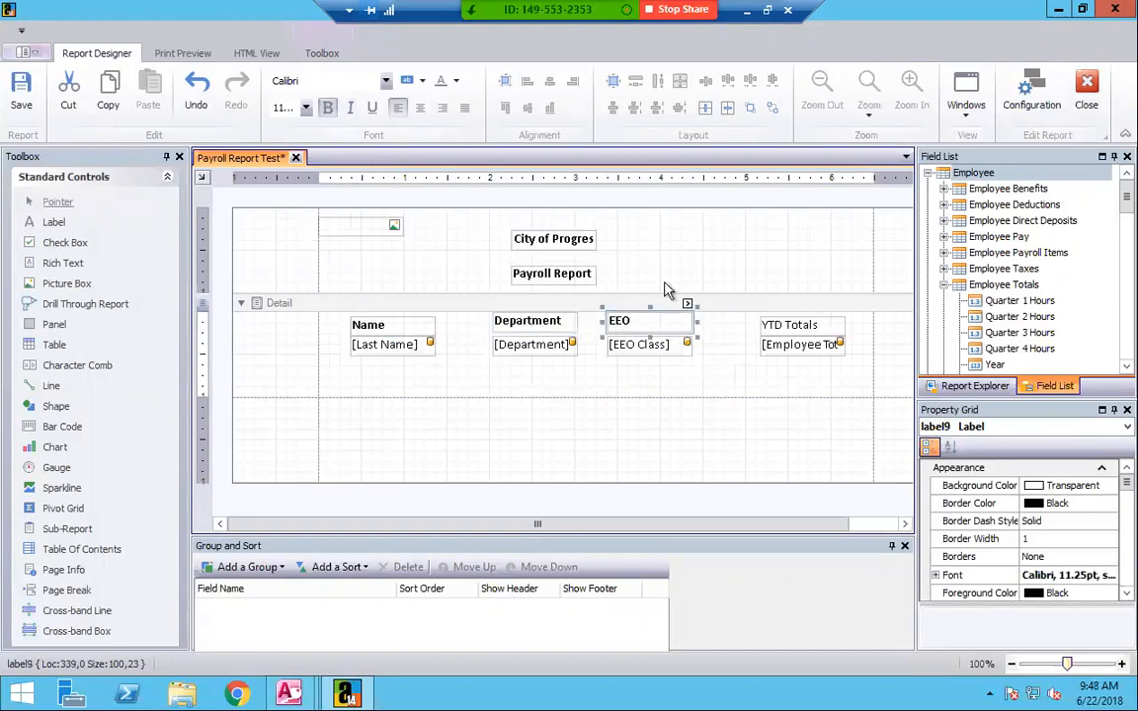
click(790, 325)
click(327, 107)
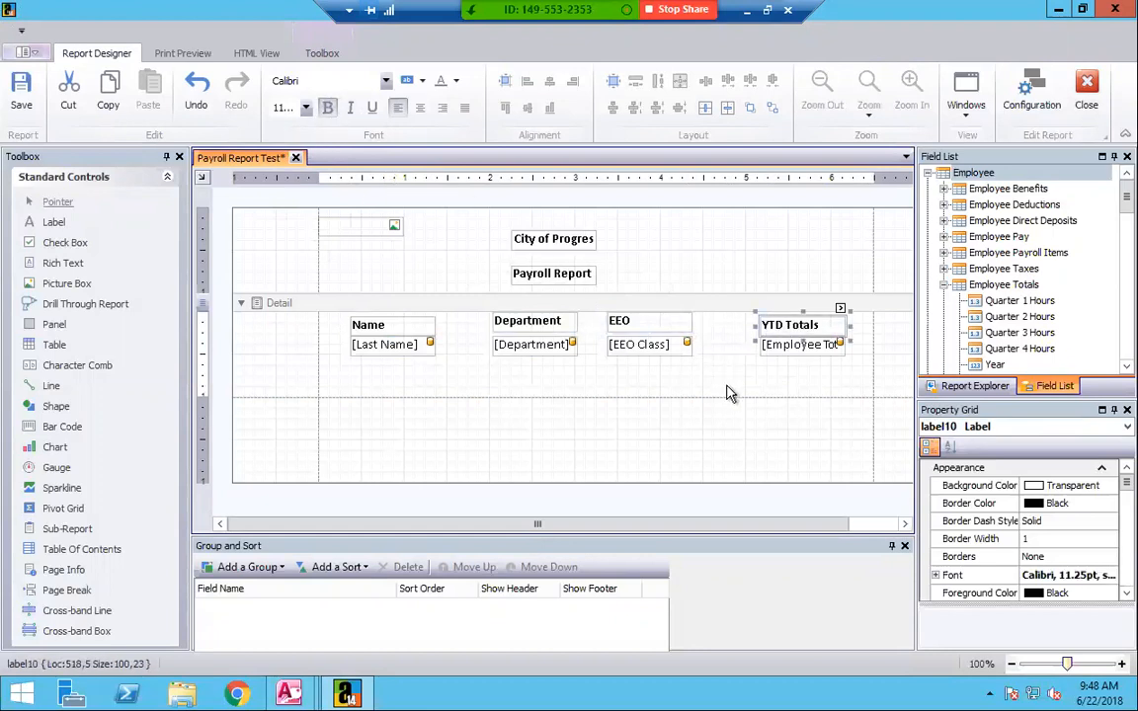
- Check the report in print preview and add an ascending sort on the employee's Department field
click(196, 55)
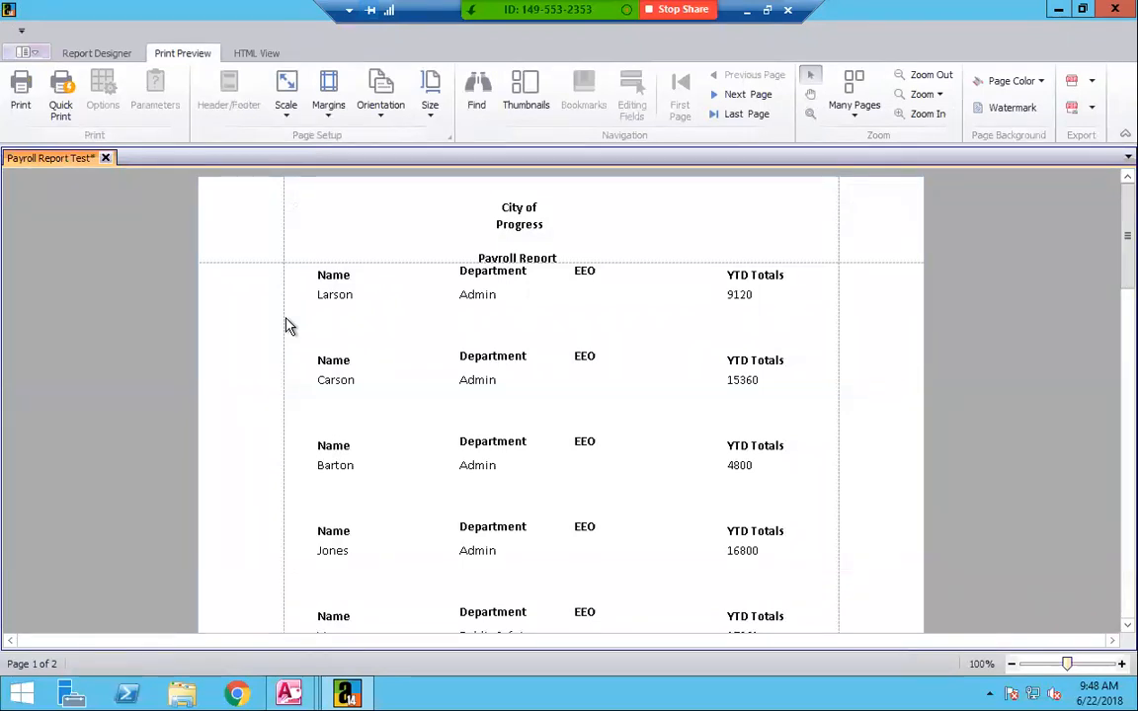
click(89, 54)
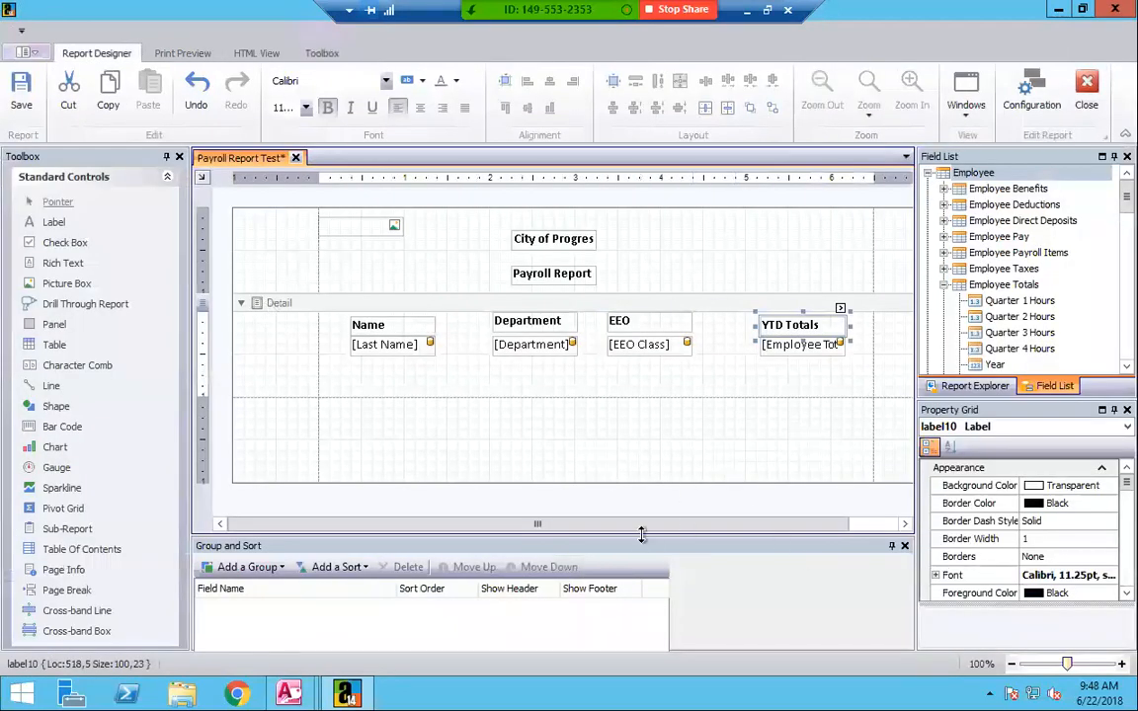
click(338, 567)
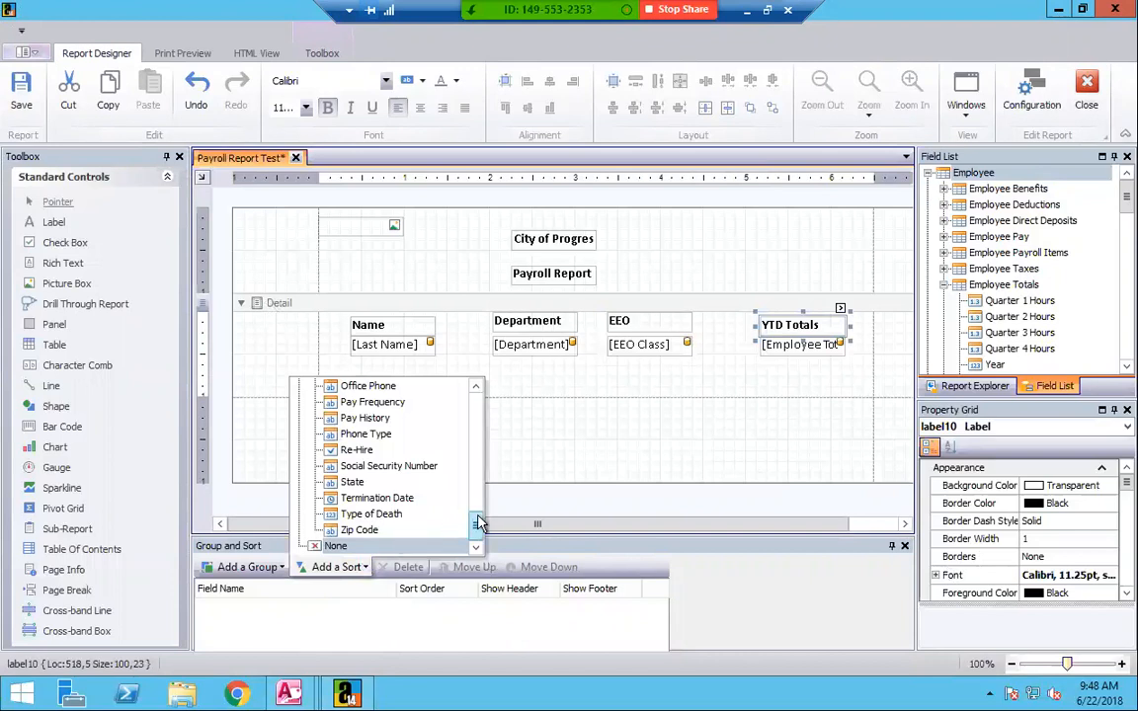
drag(473, 522, 478, 435)
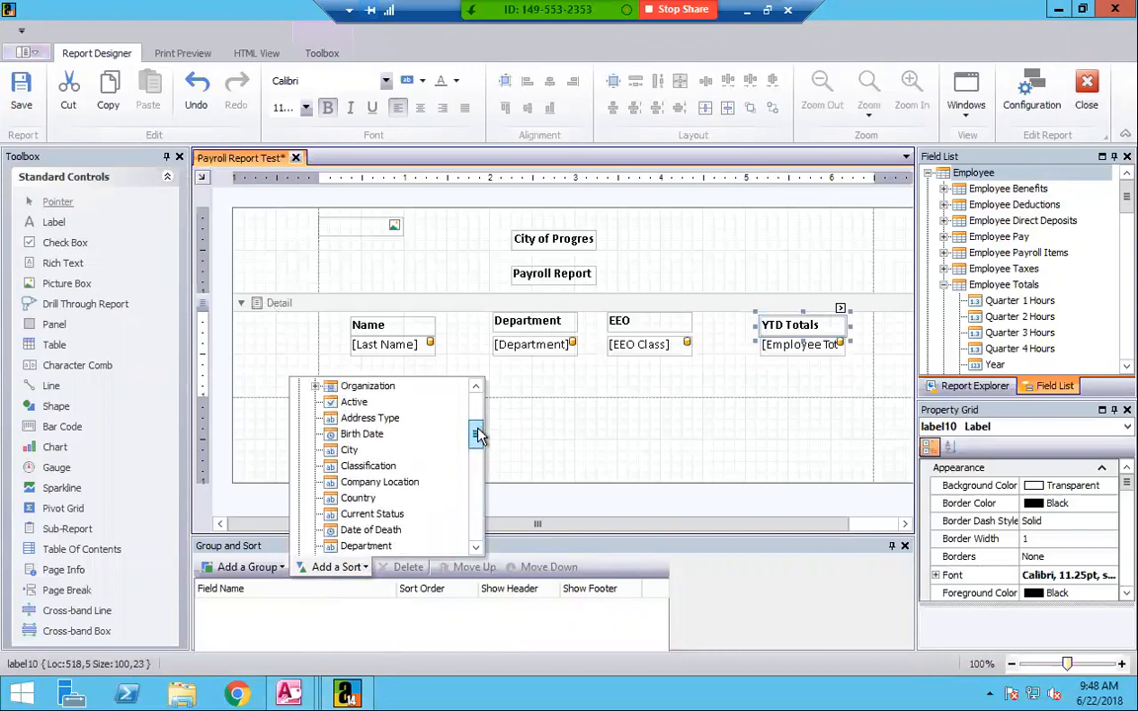
click(399, 548)
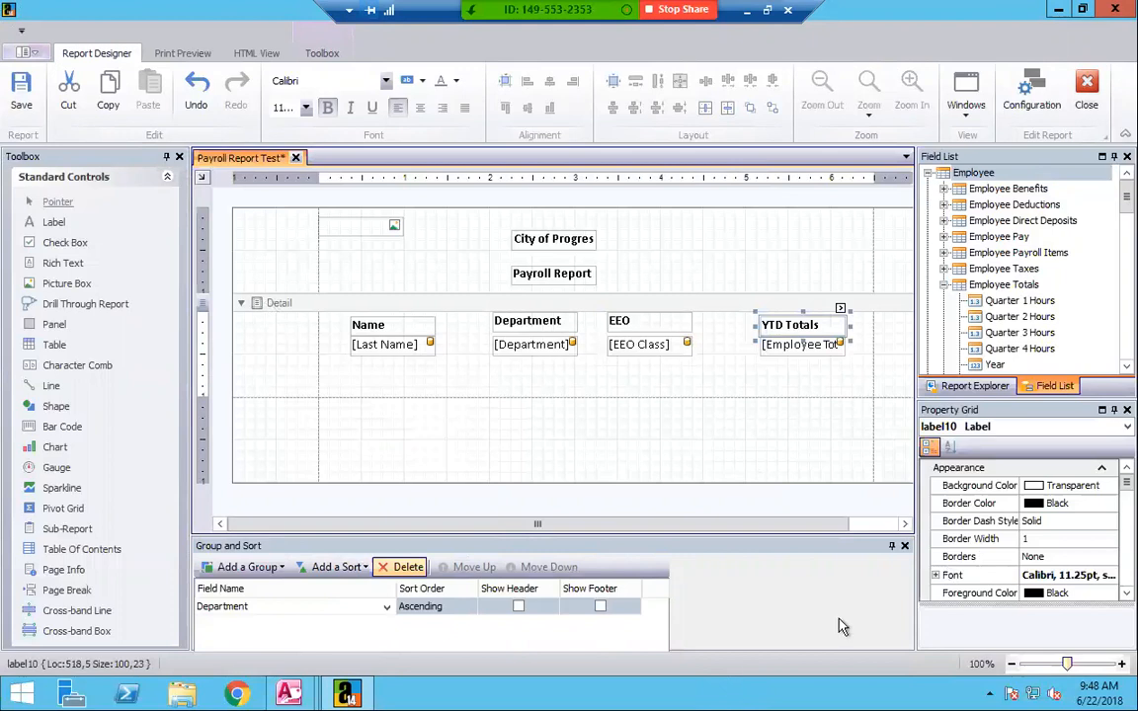
drag(1126, 197, 1126, 306)
scroll(1114, 252, up, 15)
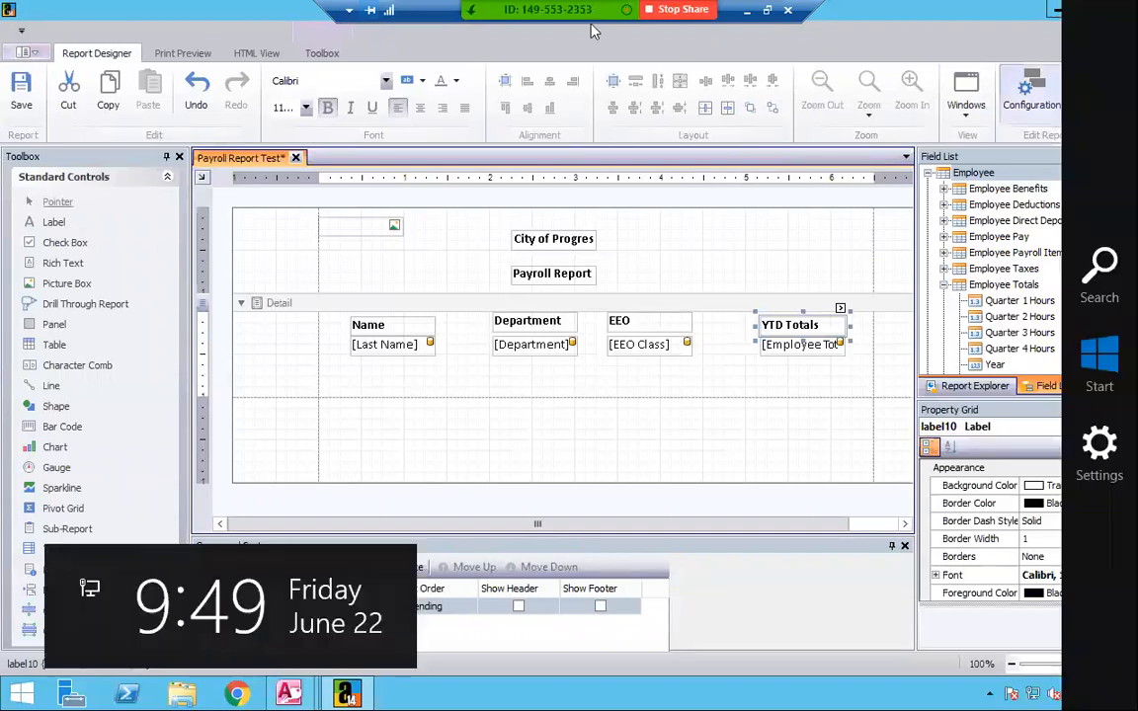
click(705, 57)
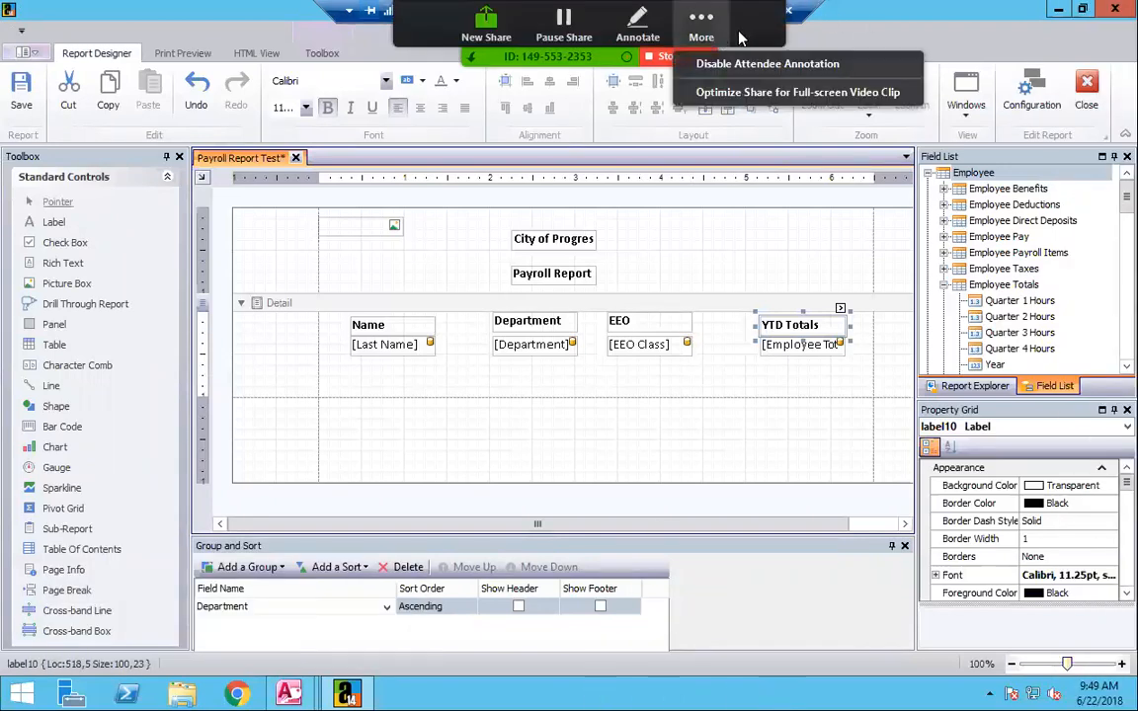